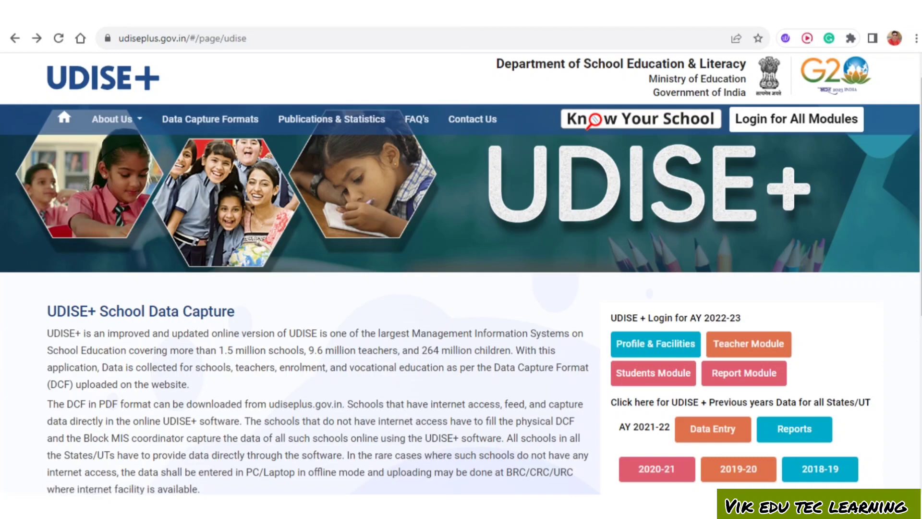
Open the Students Module from the UDISE+ page and proceed to the login for the state JAMMU & KASHMIR
{"action": "left_click", "coordinate": [653, 373]}
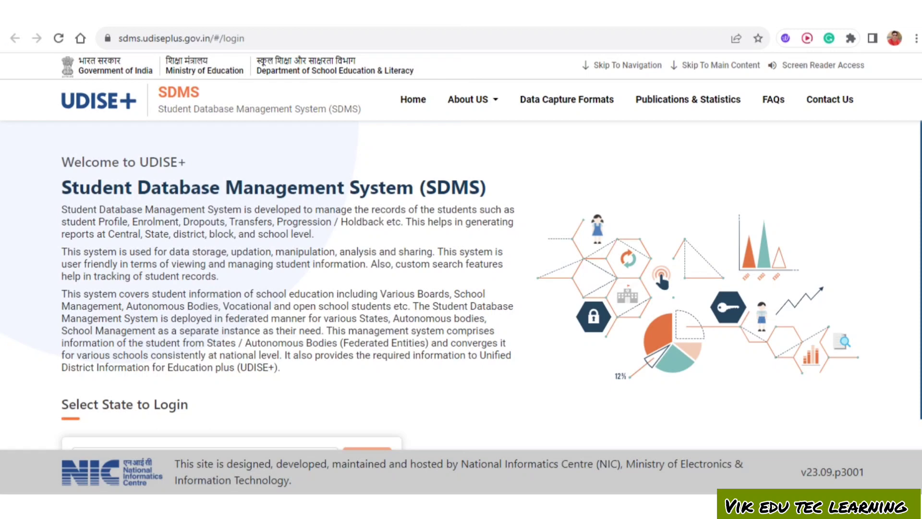
{"action": "scroll", "coordinate": [459, 297], "scroll_direction": "down", "scroll_amount": 1}
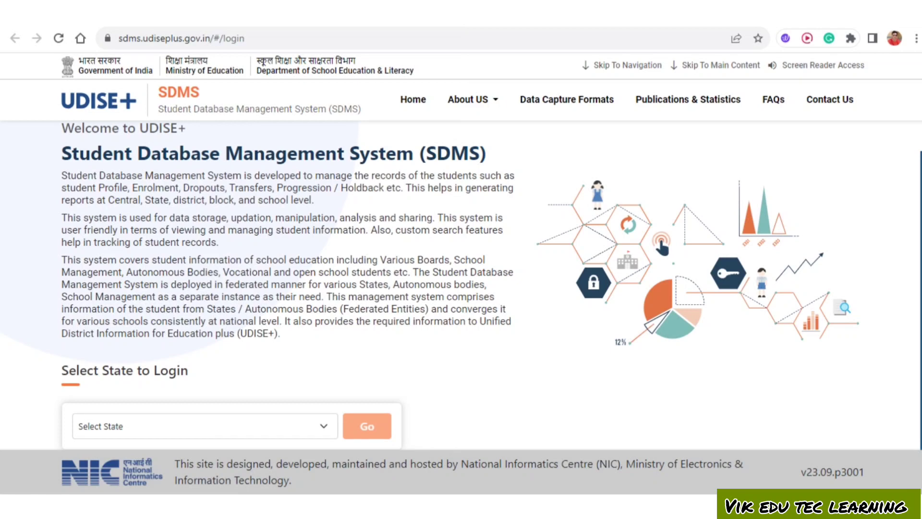
{"action": "left_click", "coordinate": [205, 426]}
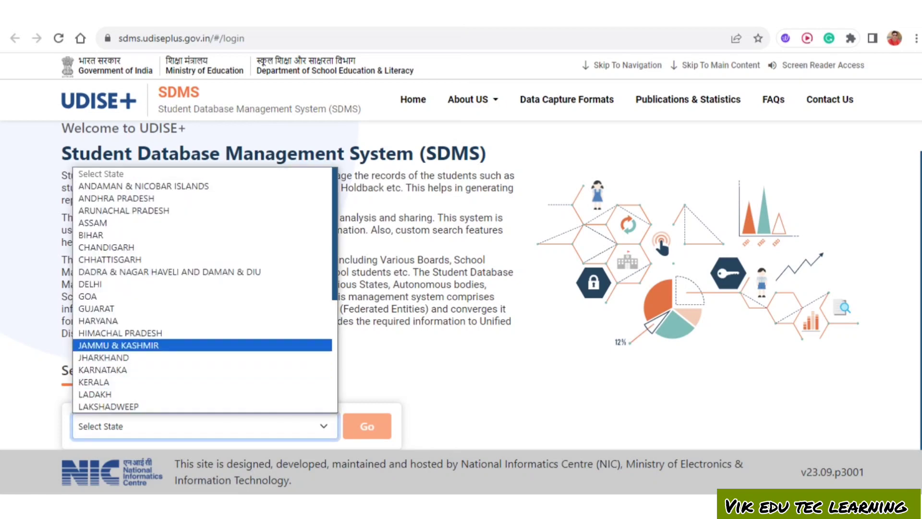
{"action": "left_click", "coordinate": [202, 345]}
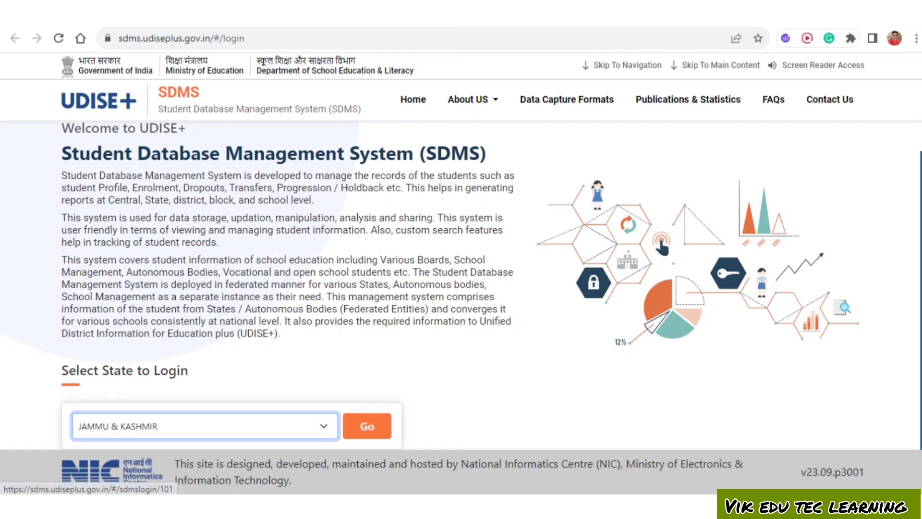
{"action": "left_click", "coordinate": [367, 426]}
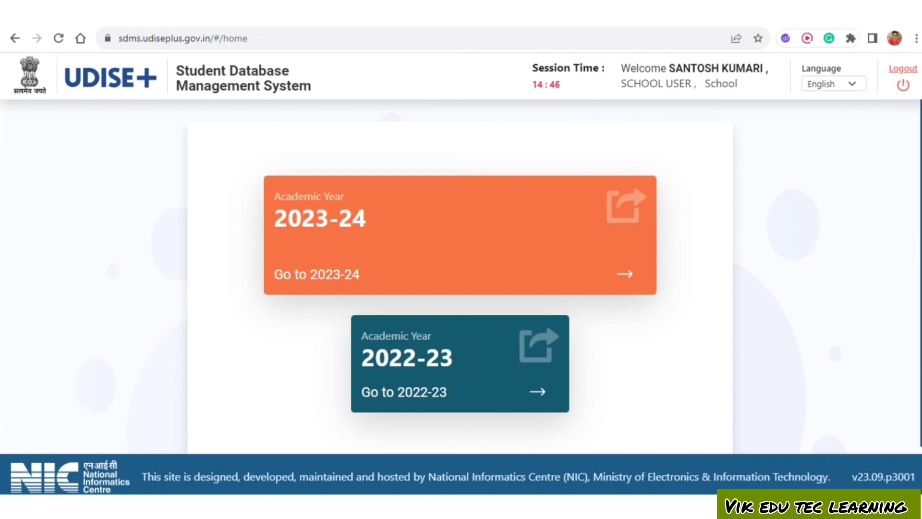
Open academic year 2022-23 and review the grade-wise enrolment of every class in the school details
{"action": "left_click", "coordinate": [460, 391]}
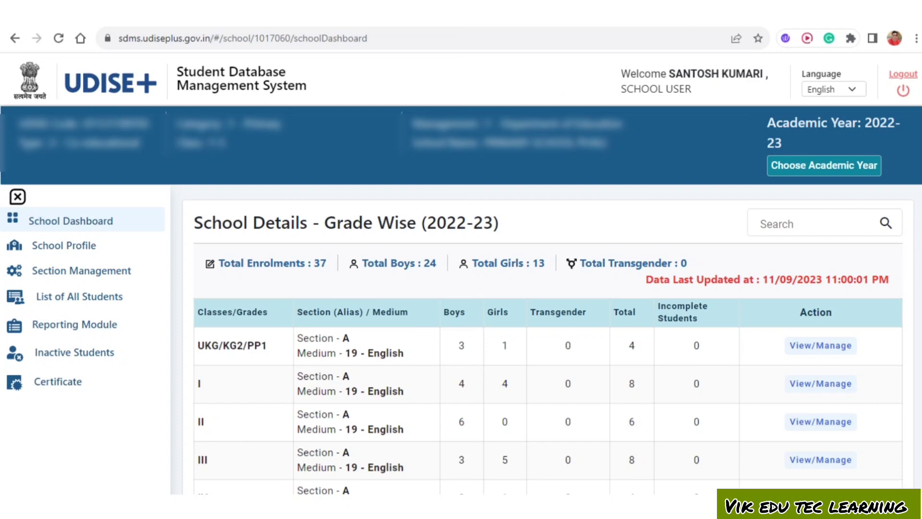
{"action": "scroll", "coordinate": [548, 345], "scroll_direction": "down", "scroll_amount": 2}
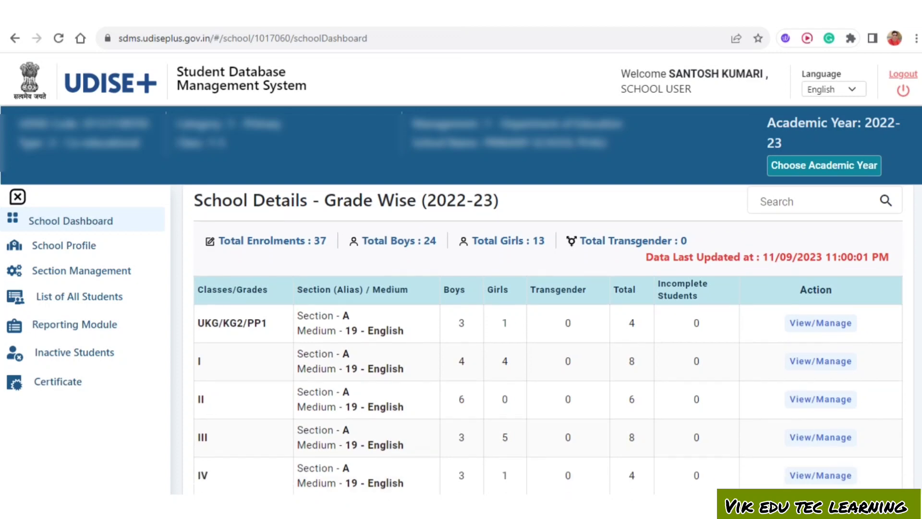
{"action": "scroll", "coordinate": [548, 340], "scroll_direction": "up", "scroll_amount": 1}
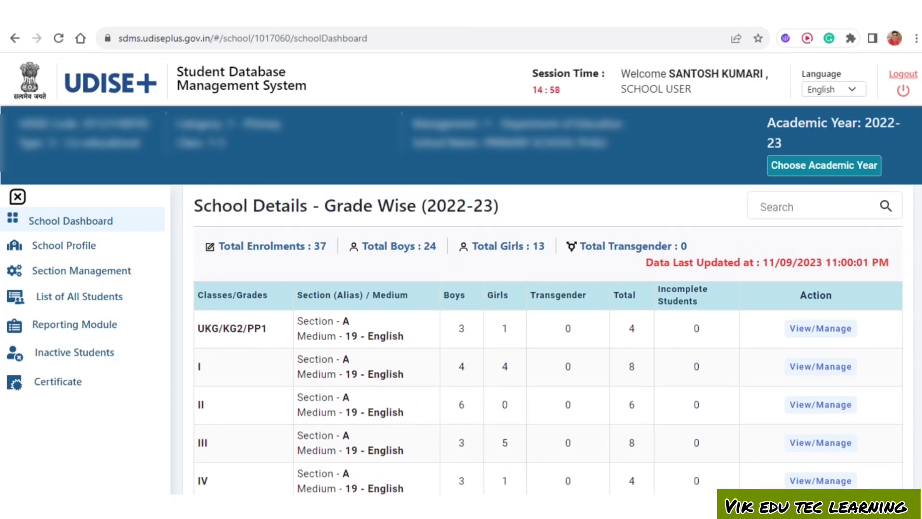
{"action": "scroll", "coordinate": [548, 340], "scroll_direction": "down", "scroll_amount": 2}
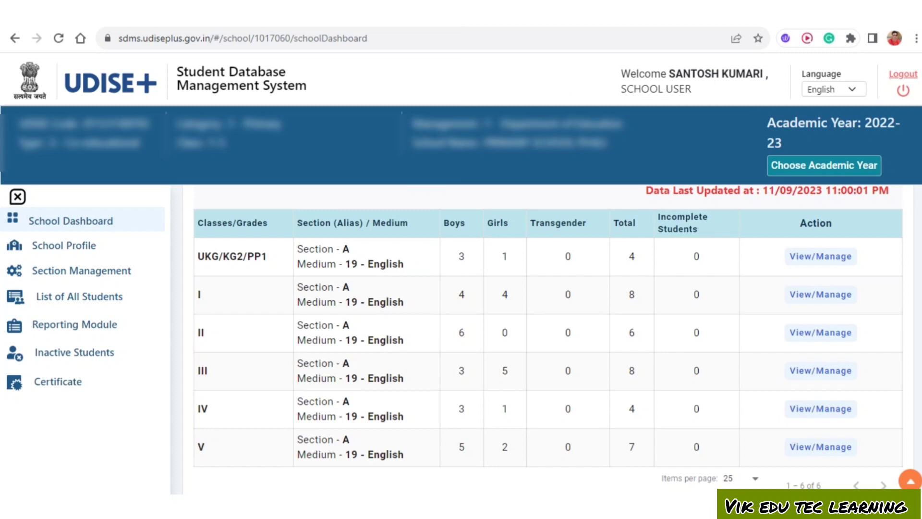
{"action": "scroll", "coordinate": [644, 449], "scroll_direction": "up", "scroll_amount": 2}
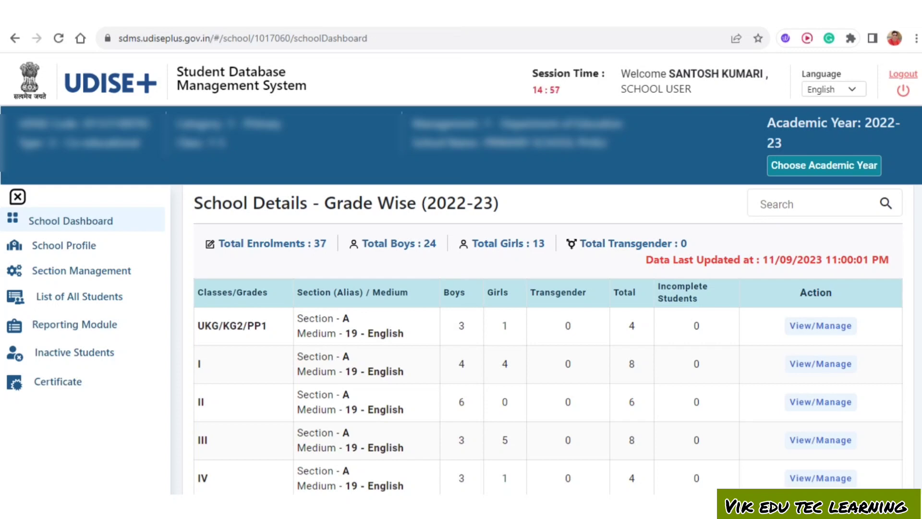
Switch to academic year 2023-24 and dismiss the School Information notice
{"action": "left_click", "coordinate": [824, 165]}
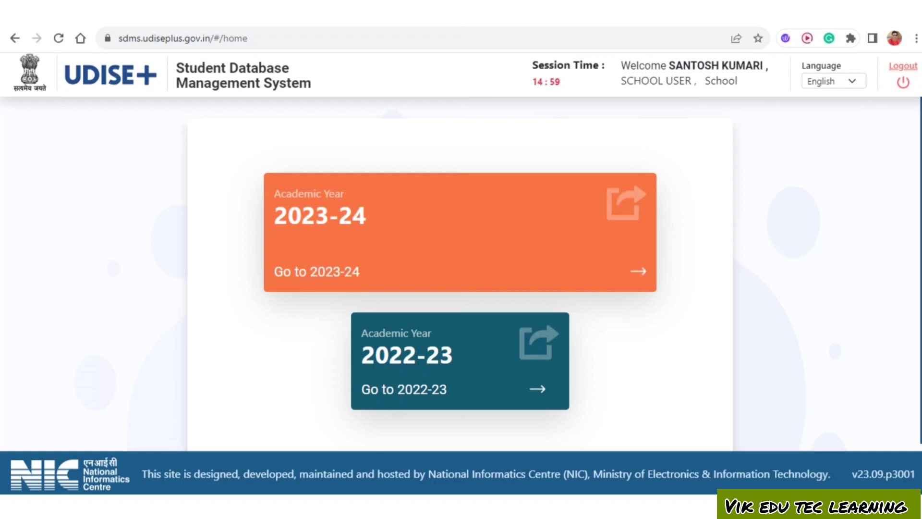
{"action": "left_click", "coordinate": [460, 233]}
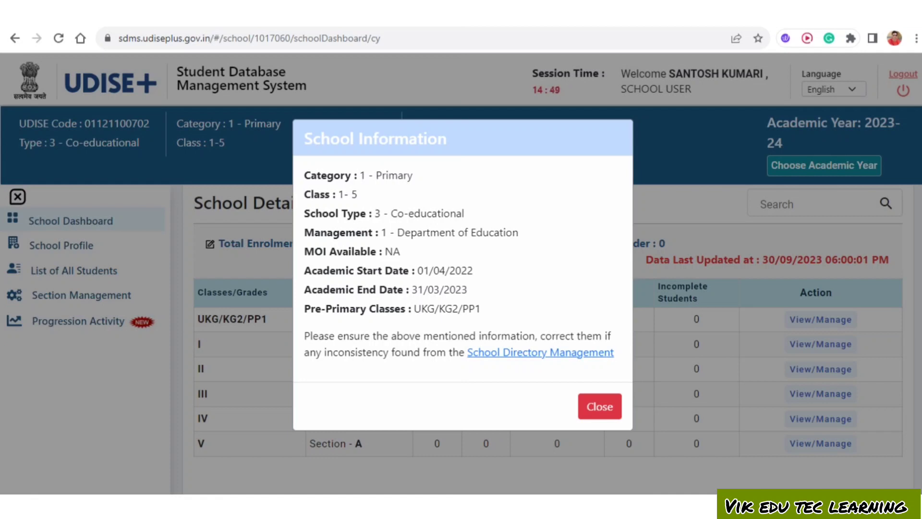
{"action": "left_click", "coordinate": [600, 407]}
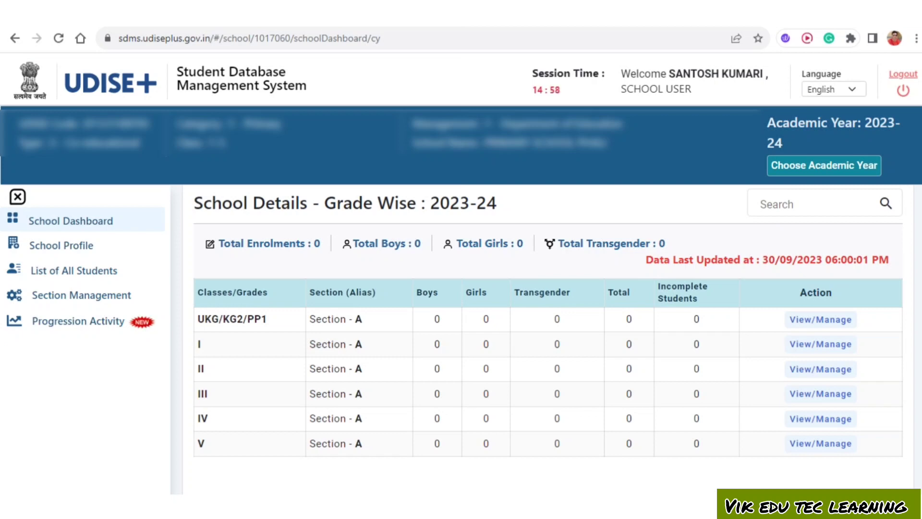
Open the Progression Module under Progression Activity and read the notes on promoting students
{"action": "left_click", "coordinate": [159, 321]}
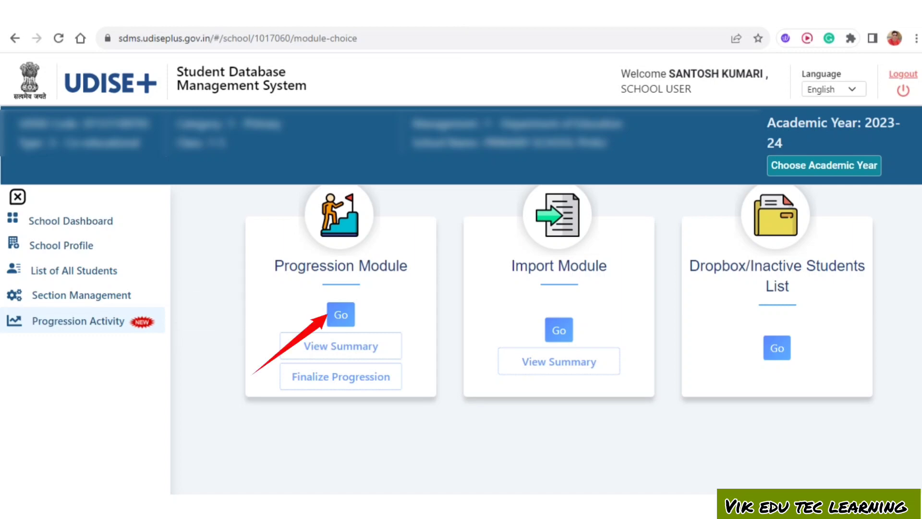
{"action": "left_click", "coordinate": [341, 314]}
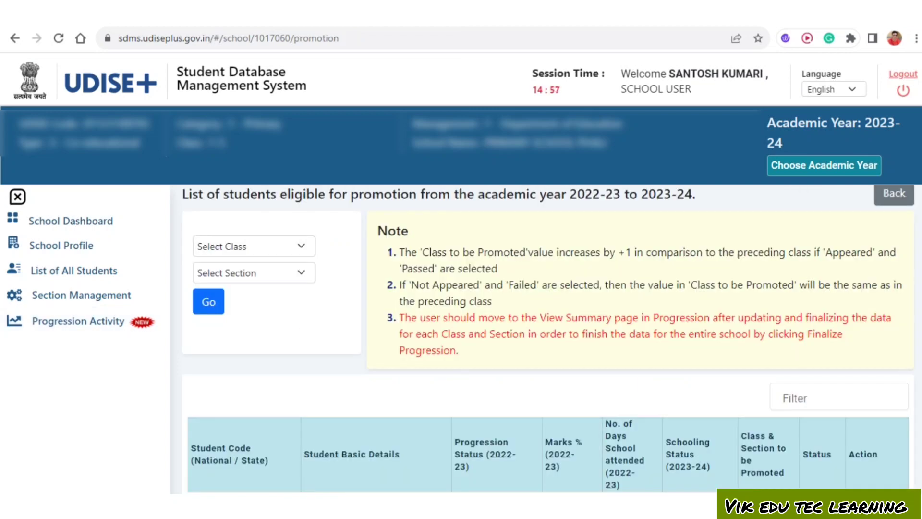
{"action": "scroll", "coordinate": [547, 339], "scroll_direction": "down", "scroll_amount": 1}
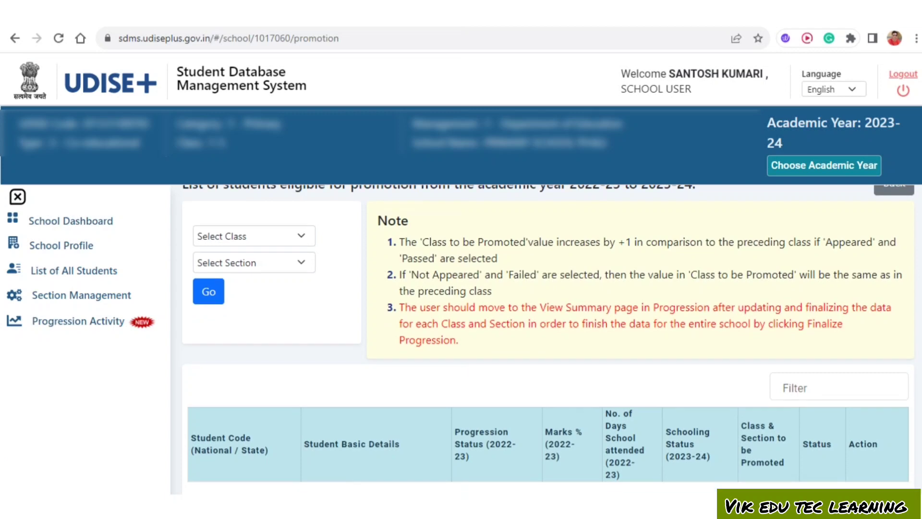
{"action": "scroll", "coordinate": [547, 339], "scroll_direction": "up", "scroll_amount": 1}
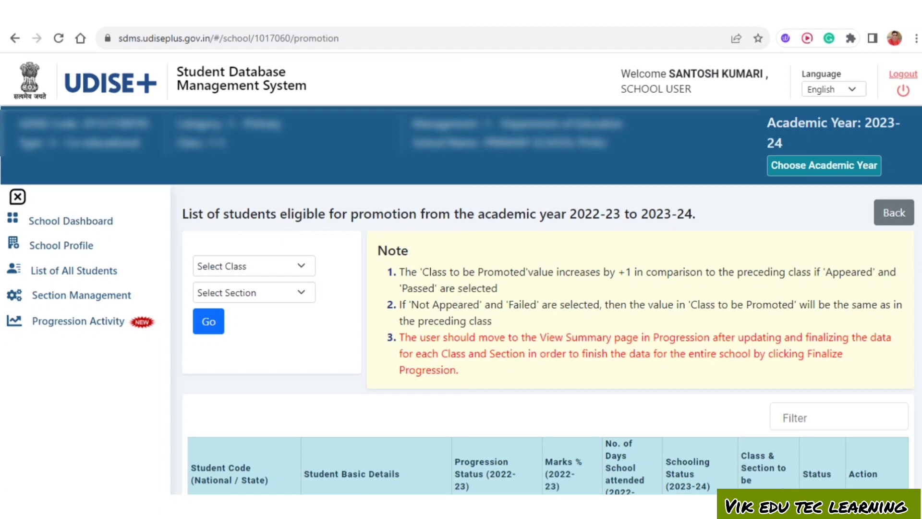
Load the promotion student list for class UKG/KG2/PP1, section A
{"action": "left_click", "coordinate": [254, 266]}
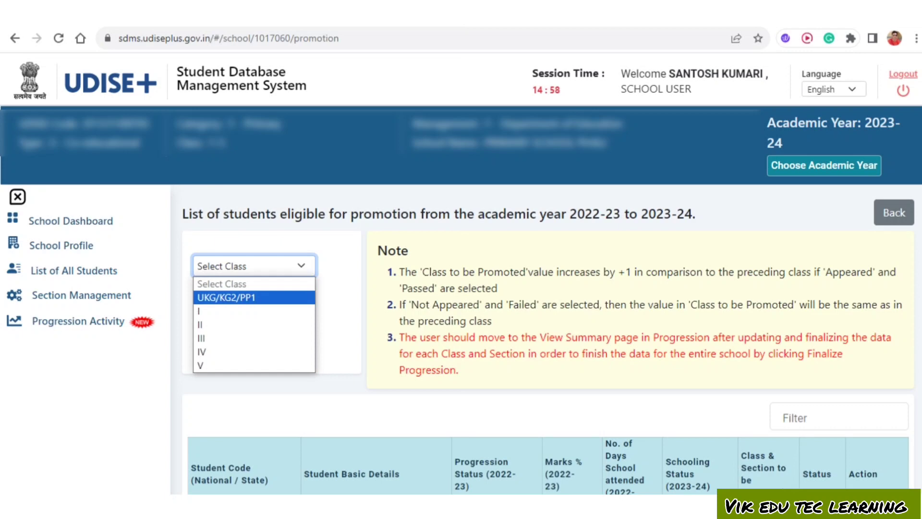
{"action": "left_click", "coordinate": [254, 298]}
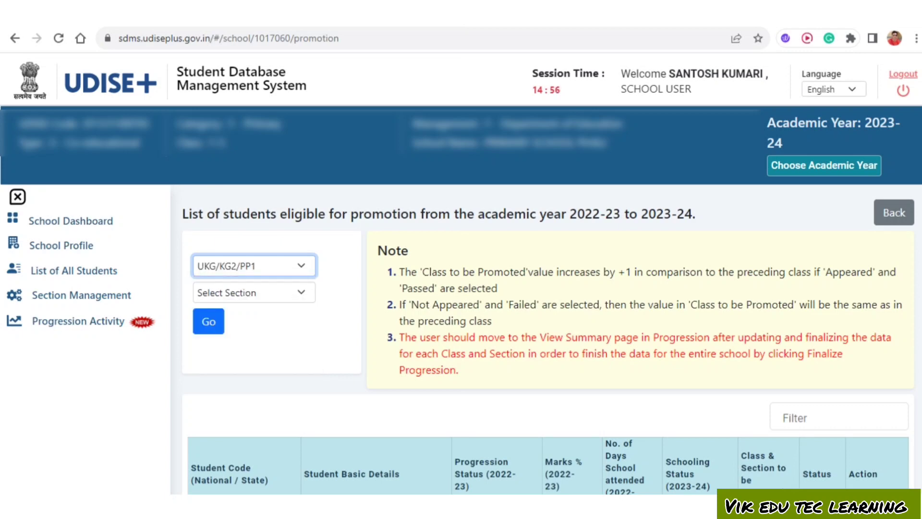
{"action": "left_click", "coordinate": [254, 292]}
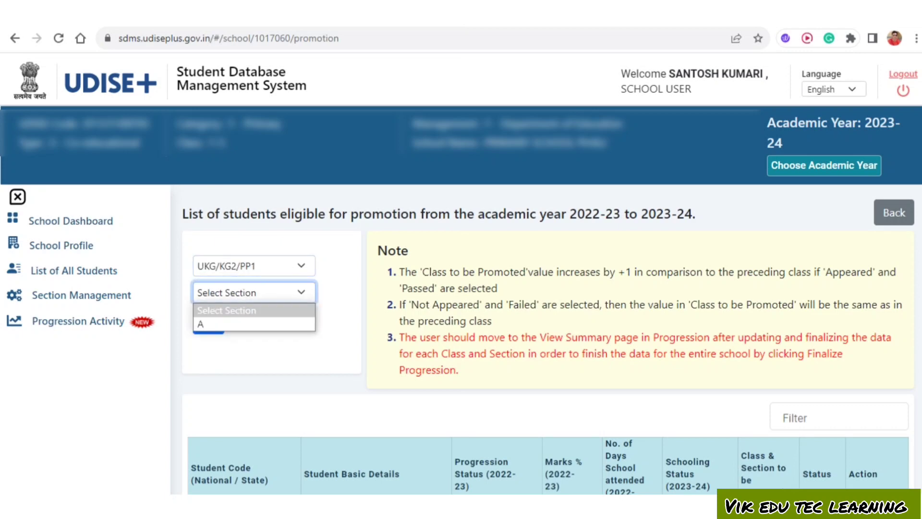
{"action": "key", "text": "Down"}
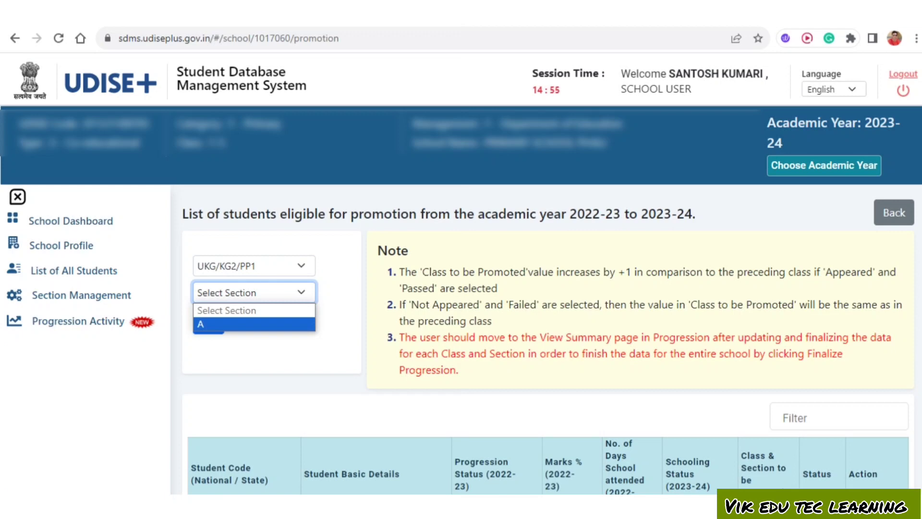
{"action": "key", "text": "Return"}
{"action": "key", "text": "Tab"}
{"action": "key", "text": "Return"}
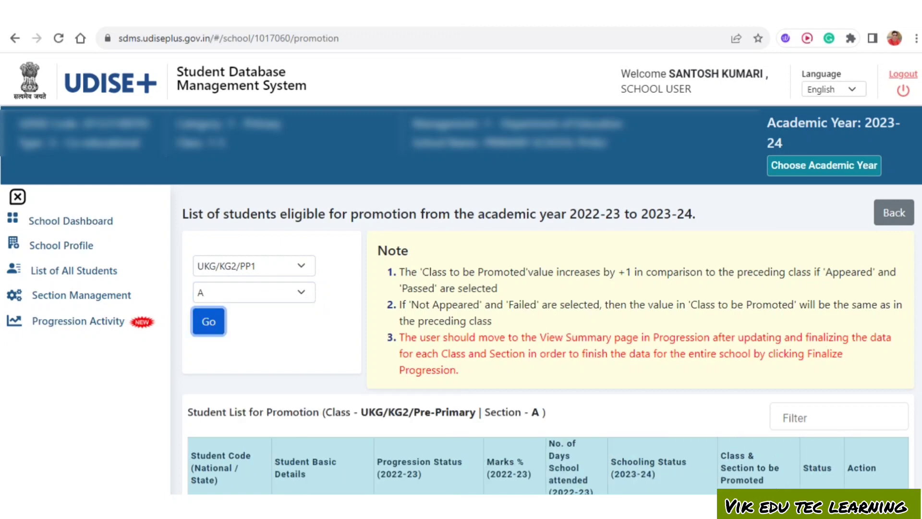
Look through the pre-primary student list and set the first student's 2022-23 progression status to Promoted
{"action": "scroll", "coordinate": [547, 337], "scroll_direction": "down", "scroll_amount": 9}
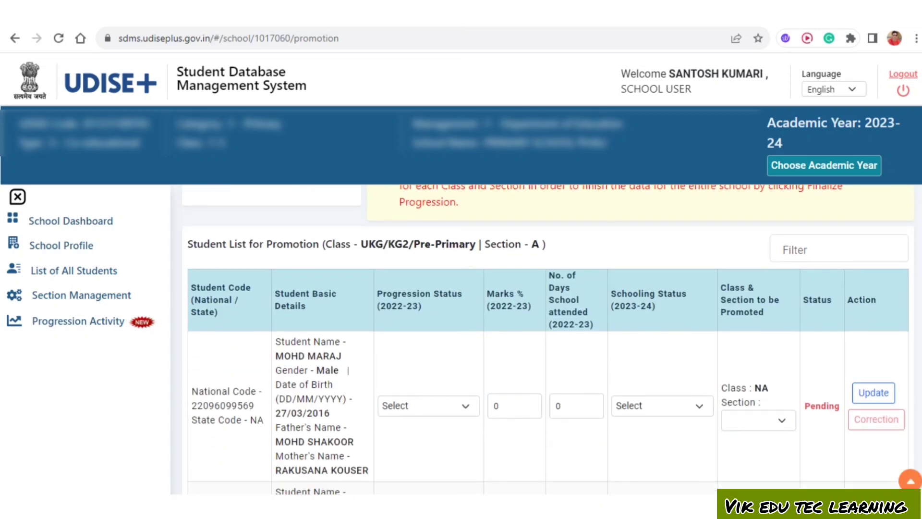
{"action": "scroll", "coordinate": [548, 336], "scroll_direction": "down", "scroll_amount": 7}
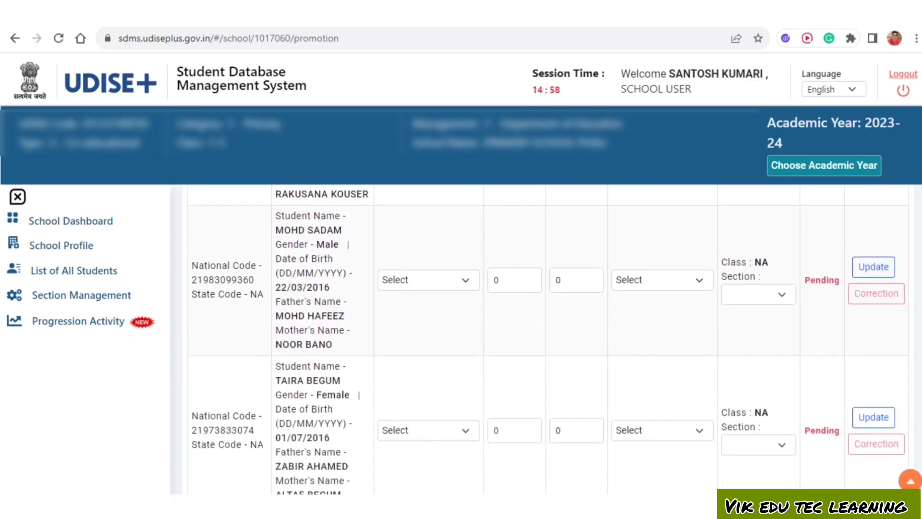
{"action": "scroll", "coordinate": [547, 337], "scroll_direction": "down", "scroll_amount": 2}
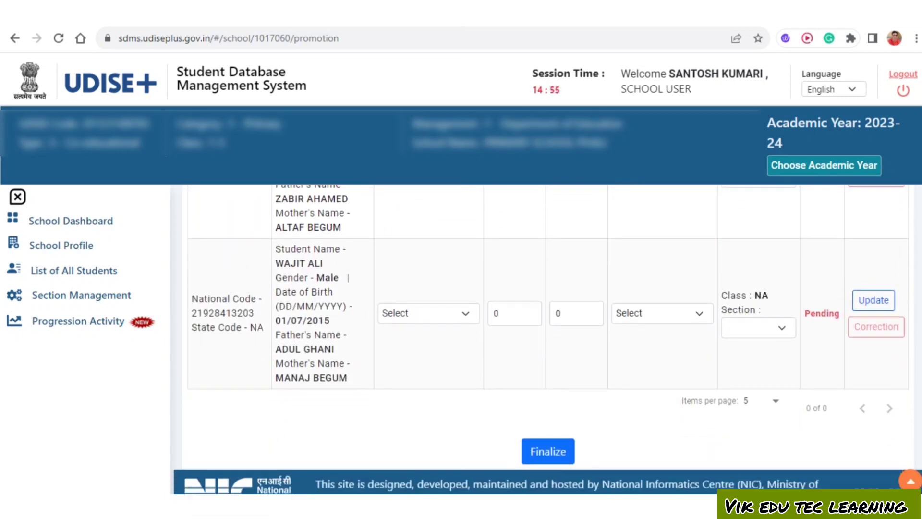
{"action": "scroll", "coordinate": [547, 336], "scroll_direction": "up", "scroll_amount": 10}
{"action": "scroll", "coordinate": [548, 337], "scroll_direction": "up", "scroll_amount": 1}
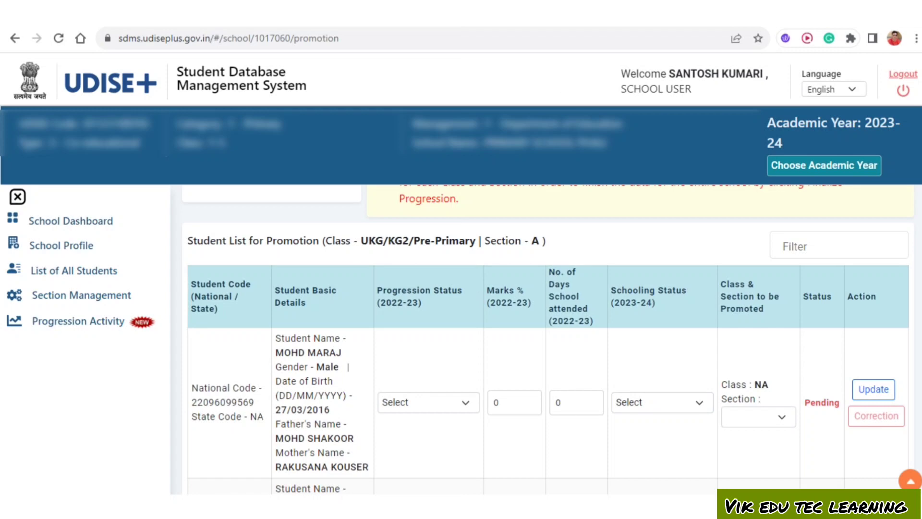
{"action": "left_click", "coordinate": [428, 403]}
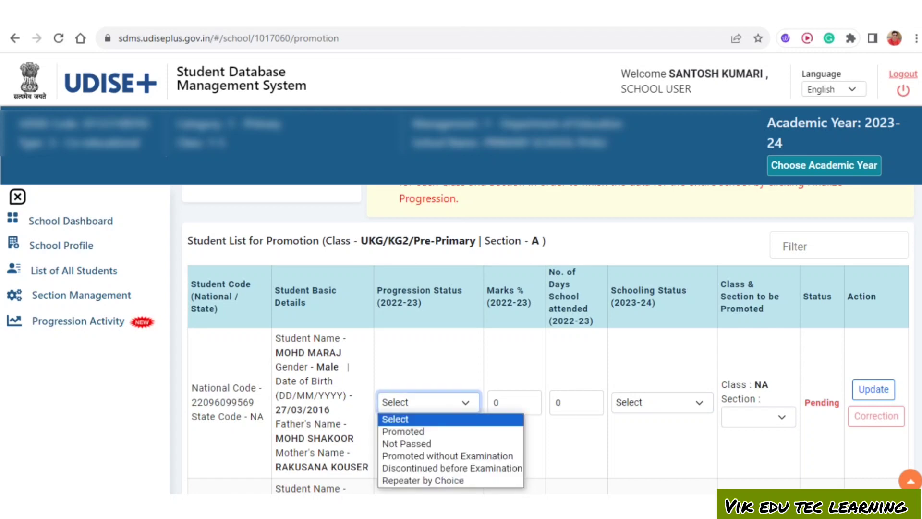
{"action": "scroll", "coordinate": [548, 340], "scroll_direction": "down", "scroll_amount": 3}
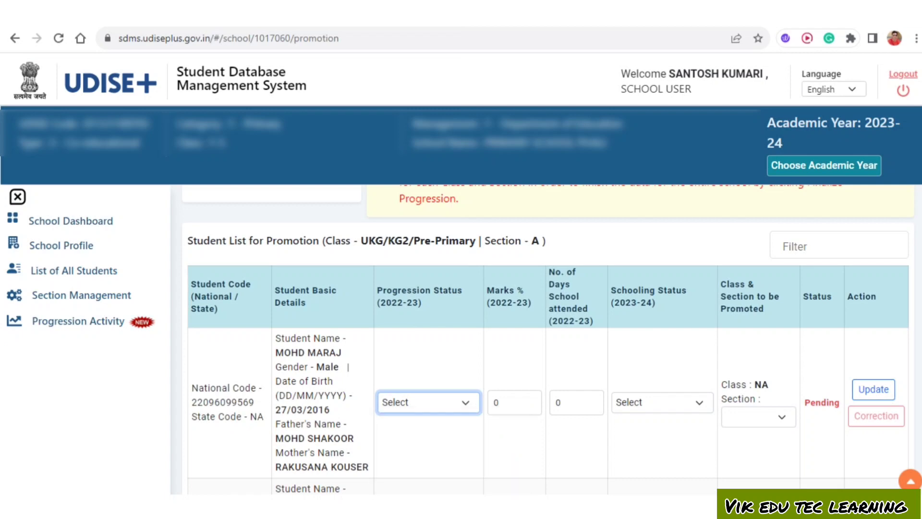
{"action": "left_click", "coordinate": [429, 298]}
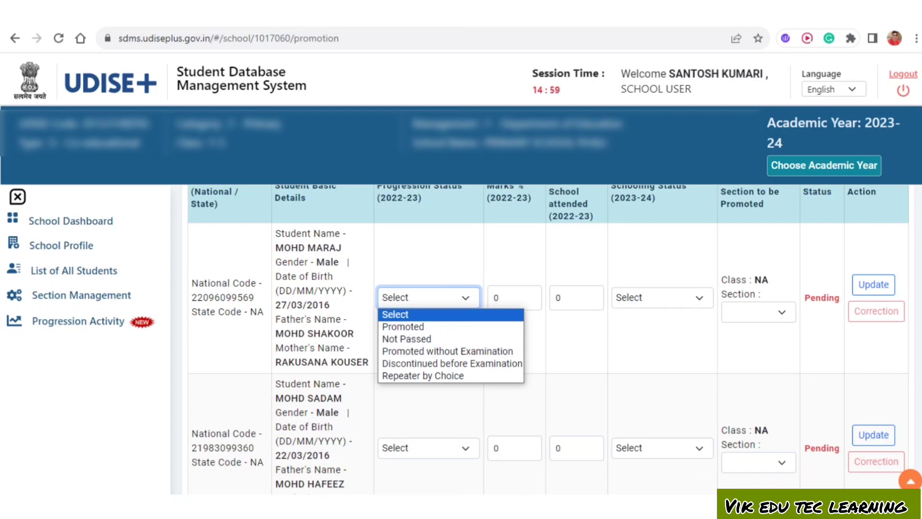
{"action": "key", "text": "Down"}
{"action": "key", "text": "Down"}
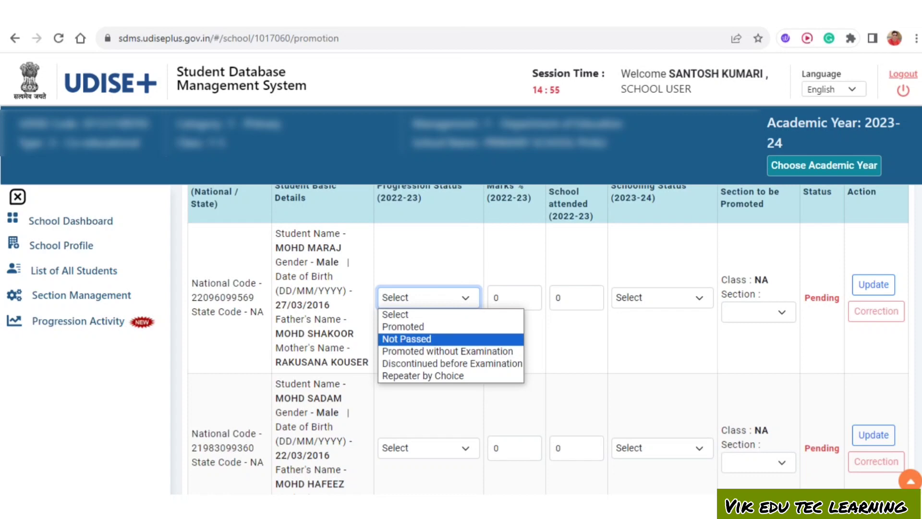
{"action": "key", "text": "Up"}
{"action": "key", "text": "Return"}
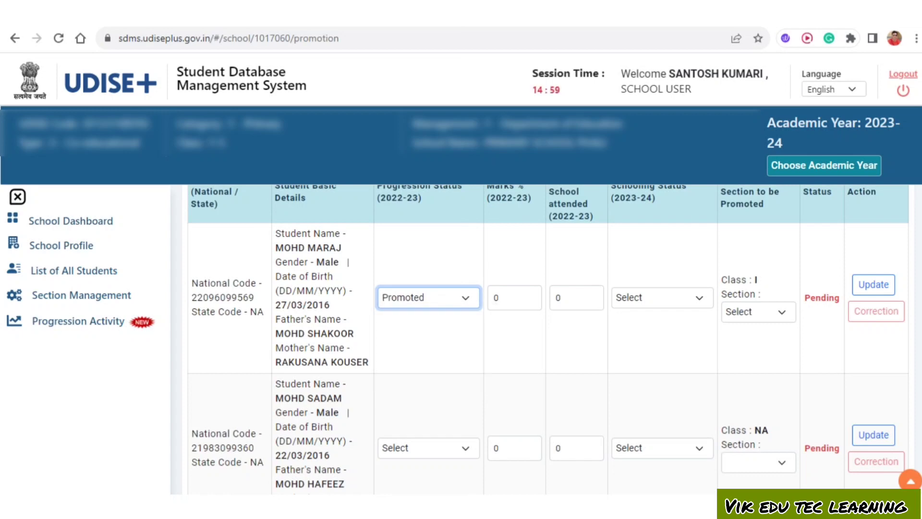
Enter 87 as the first student's 2022-23 marks percentage and 176 as the number of days school attended
{"action": "scroll", "coordinate": [548, 340], "scroll_direction": "up", "scroll_amount": 1}
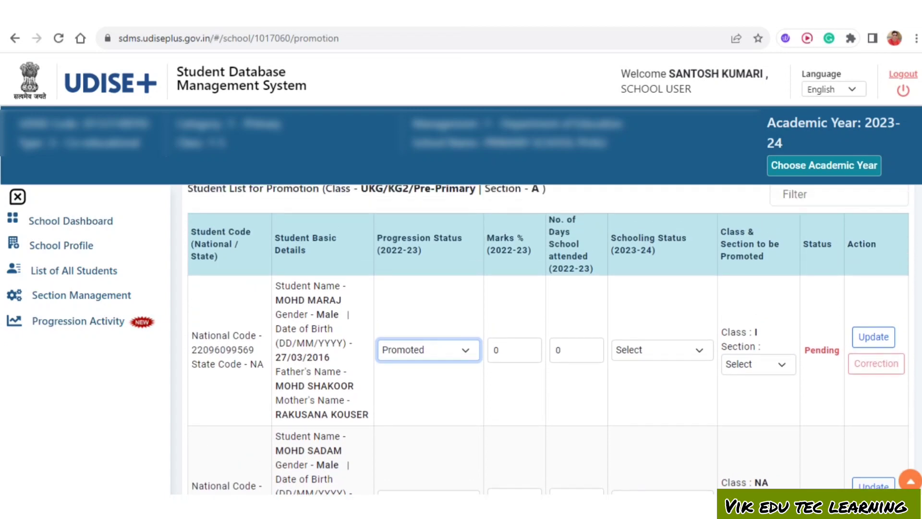
{"action": "left_click", "coordinate": [513, 350]}
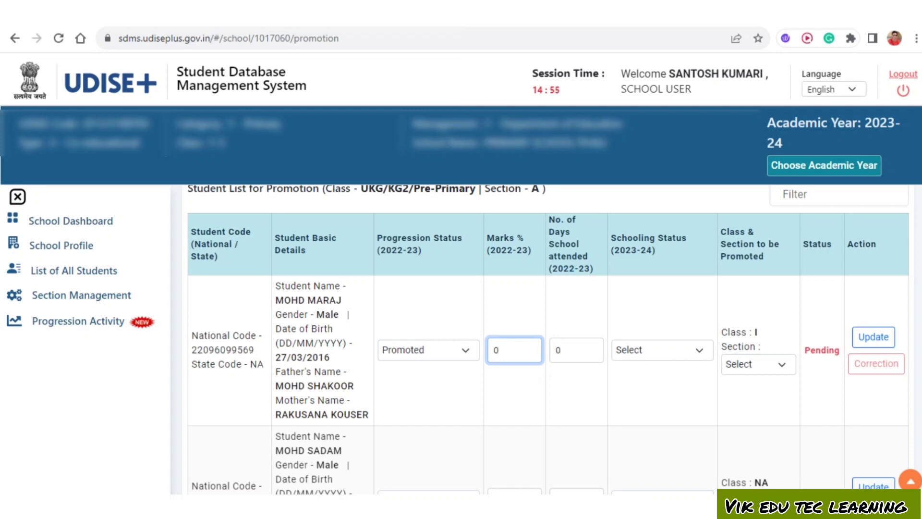
{"action": "key", "text": "BackSpace"}
{"action": "type", "text": "87"}
{"action": "left_click", "coordinate": [576, 350]}
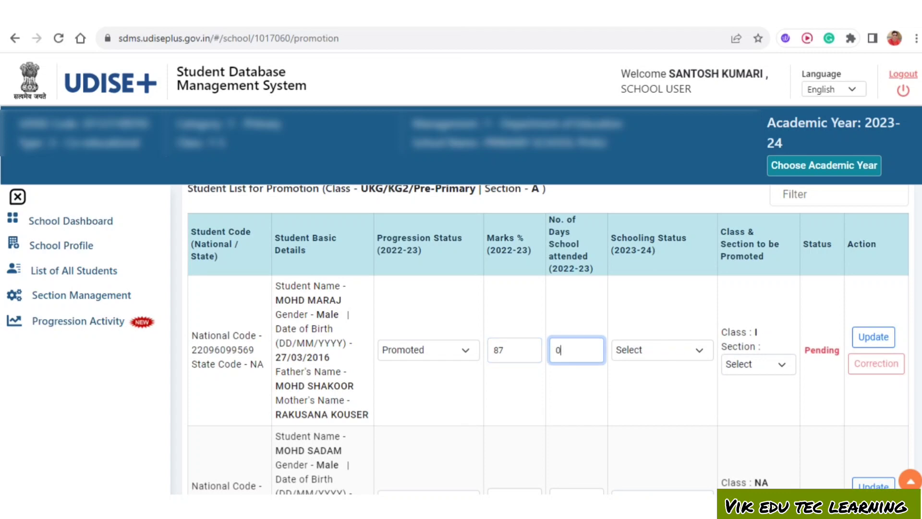
{"action": "key", "text": "BackSpace"}
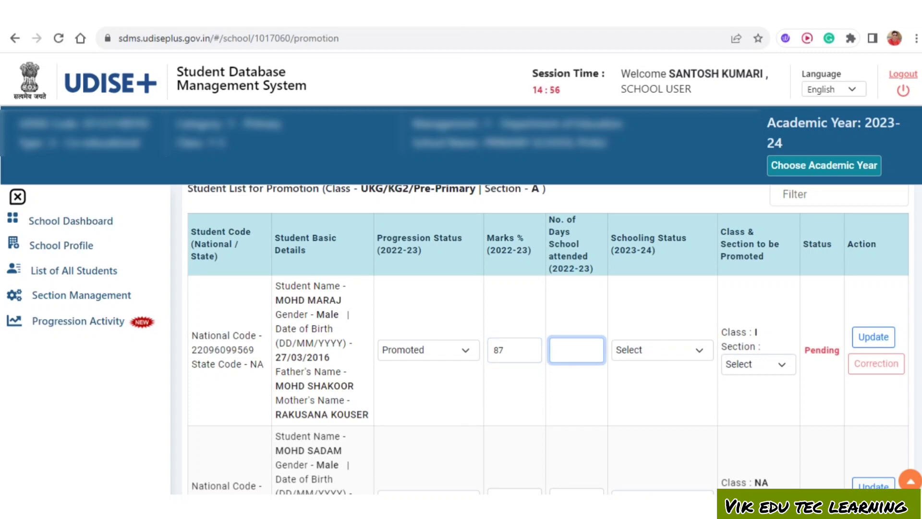
{"action": "type", "text": "176"}
Set the first student's schooling status to Studying in Same School with section A, and save the student's record
{"action": "left_click", "coordinate": [663, 350]}
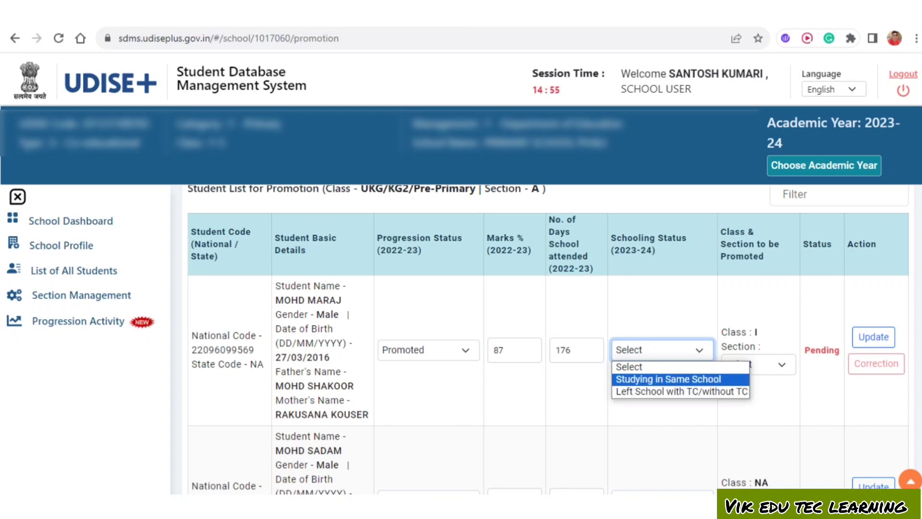
{"action": "left_click", "coordinate": [669, 380]}
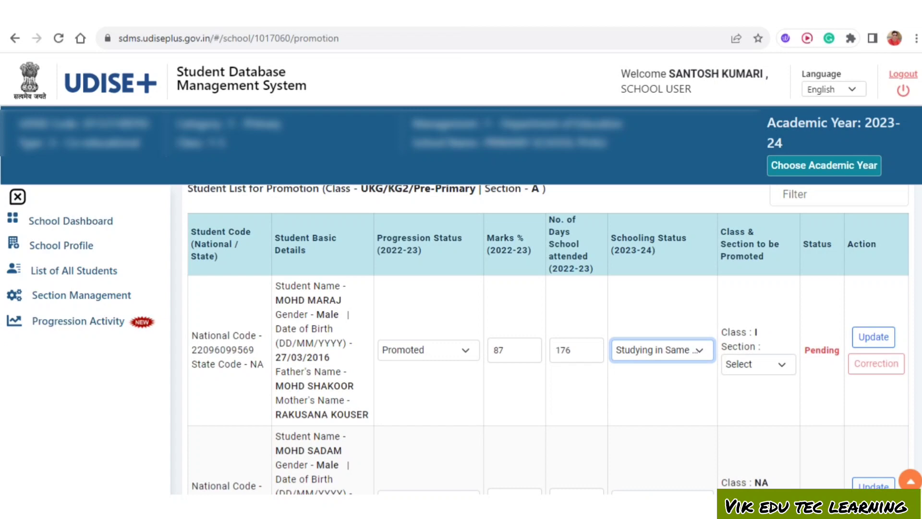
{"action": "left_click", "coordinate": [758, 364]}
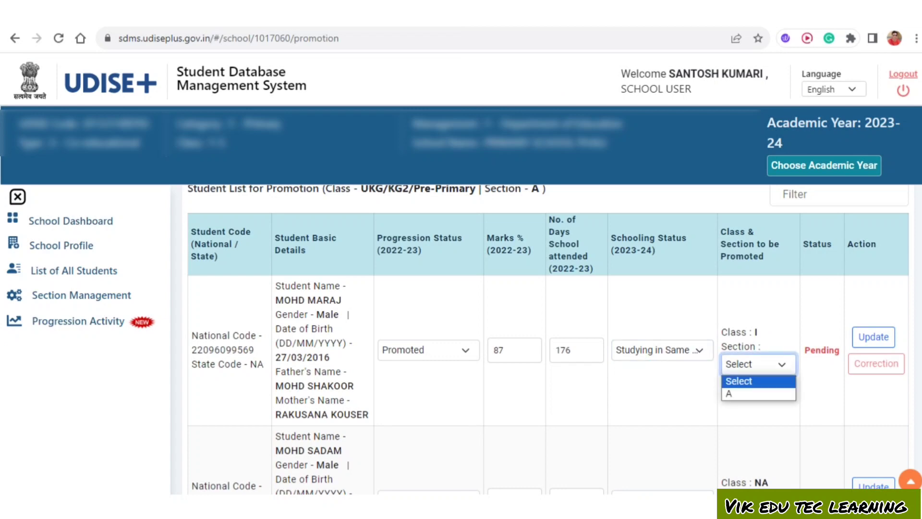
{"action": "key", "text": "Down"}
{"action": "key", "text": "Return"}
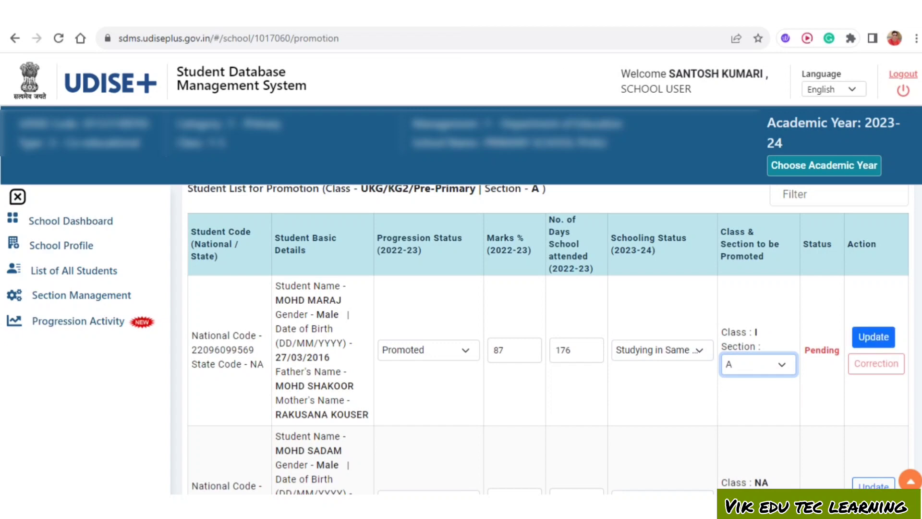
{"action": "left_click", "coordinate": [874, 336]}
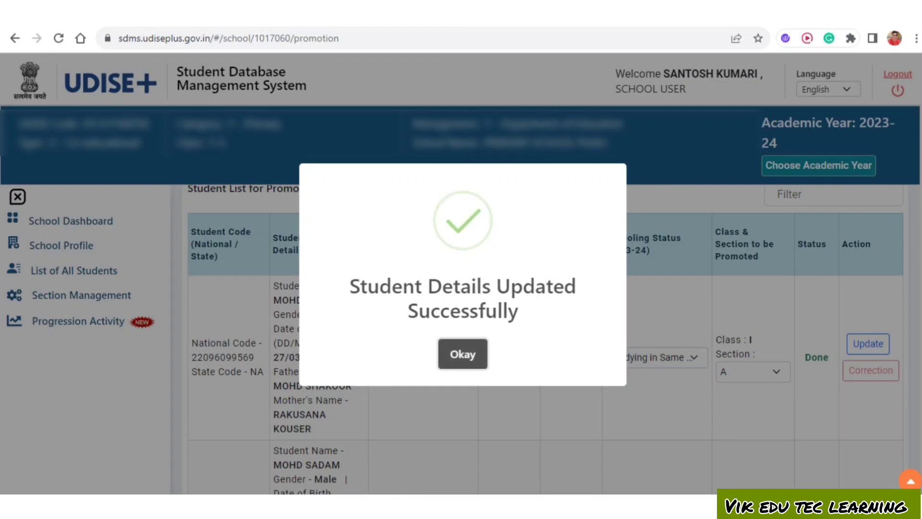
{"action": "key", "text": "Return"}
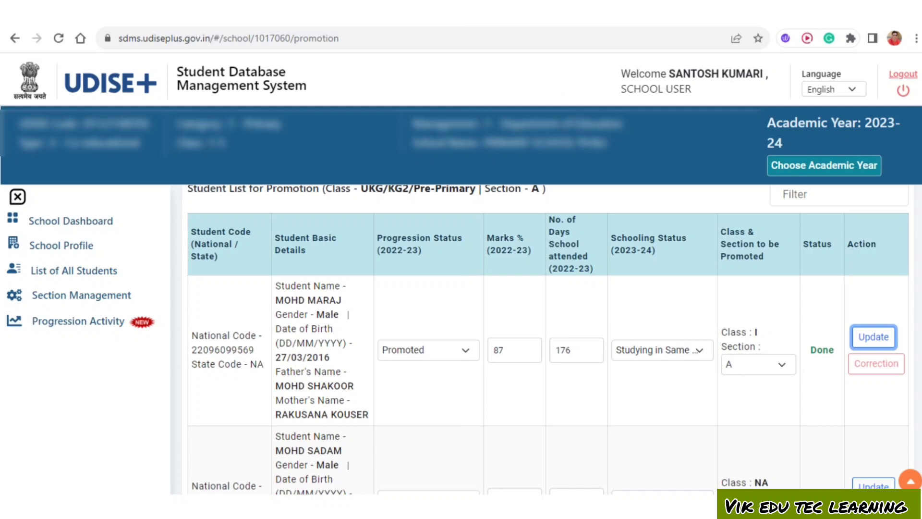
Review the remaining pre-primary students' entries and finalize the promotion data for class UKG/KG2/Pre-Primary, section A
{"action": "scroll", "coordinate": [547, 336], "scroll_direction": "down", "scroll_amount": 2}
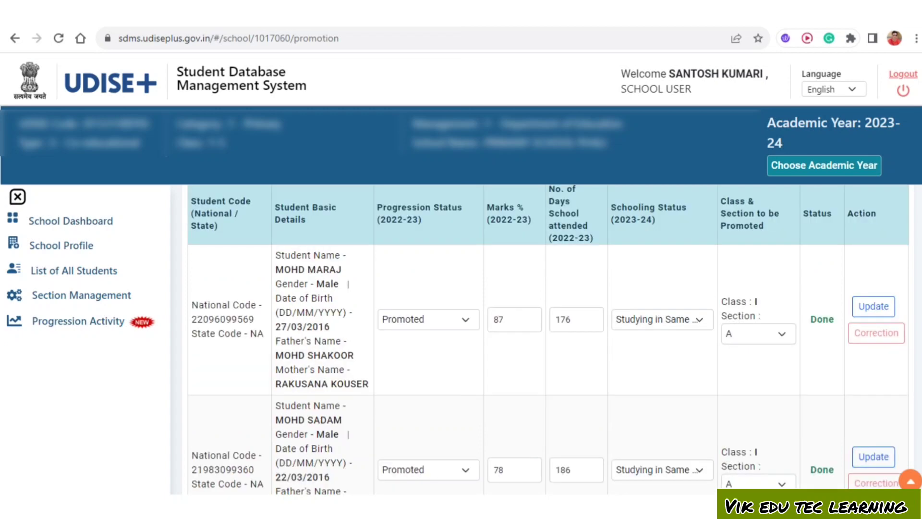
{"action": "scroll", "coordinate": [547, 336], "scroll_direction": "down", "scroll_amount": 3}
{"action": "scroll", "coordinate": [547, 336], "scroll_direction": "down", "scroll_amount": 2}
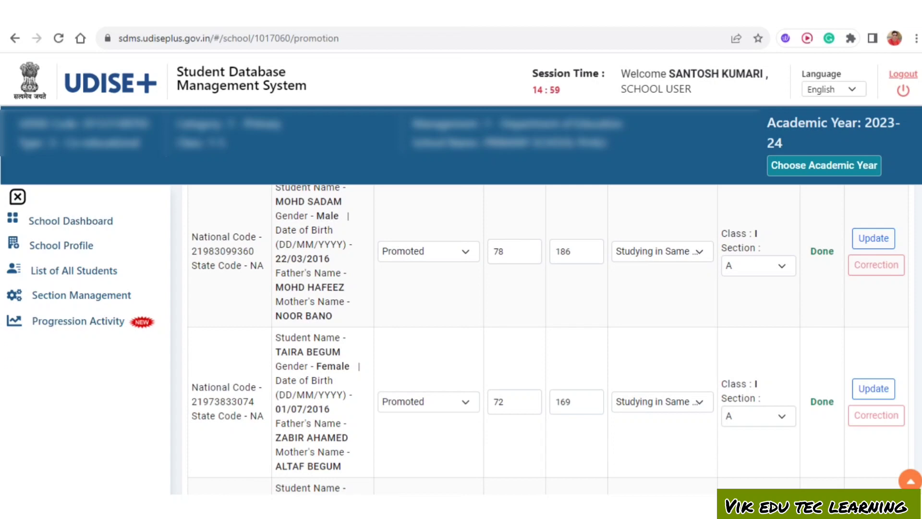
{"action": "scroll", "coordinate": [547, 336], "scroll_direction": "down", "scroll_amount": 1}
{"action": "scroll", "coordinate": [547, 336], "scroll_direction": "down", "scroll_amount": 4}
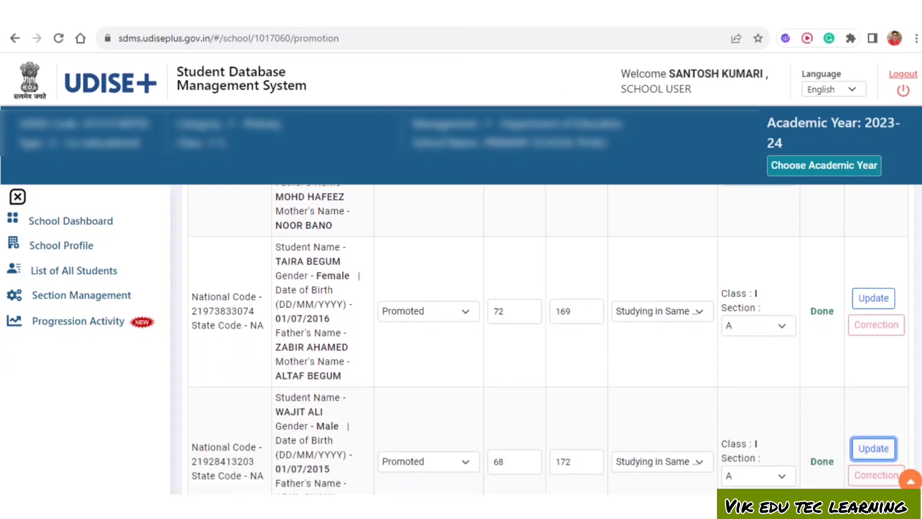
{"action": "scroll", "coordinate": [547, 448], "scroll_direction": "up", "scroll_amount": 1}
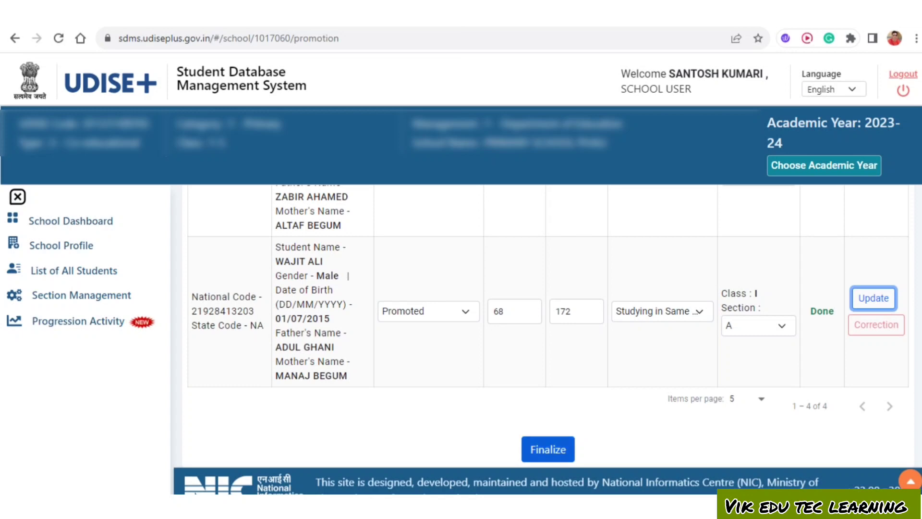
{"action": "left_click", "coordinate": [548, 450]}
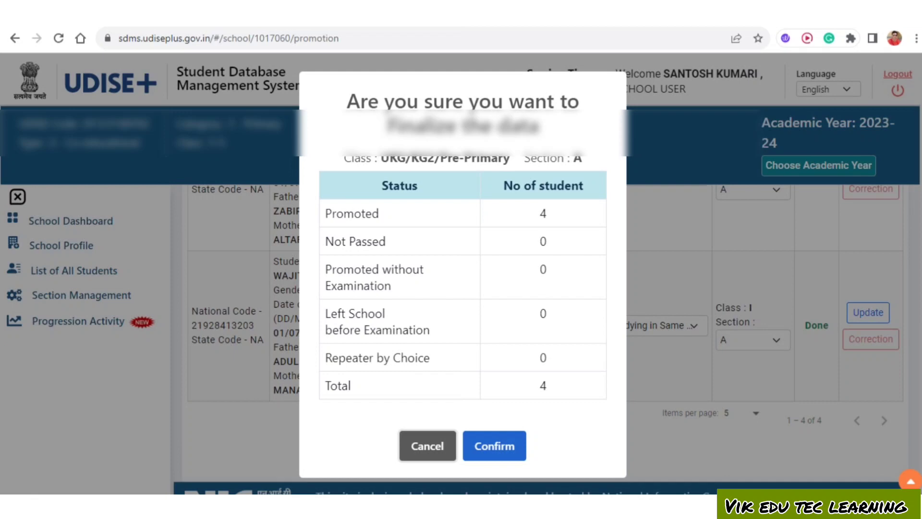
{"action": "left_click", "coordinate": [494, 446]}
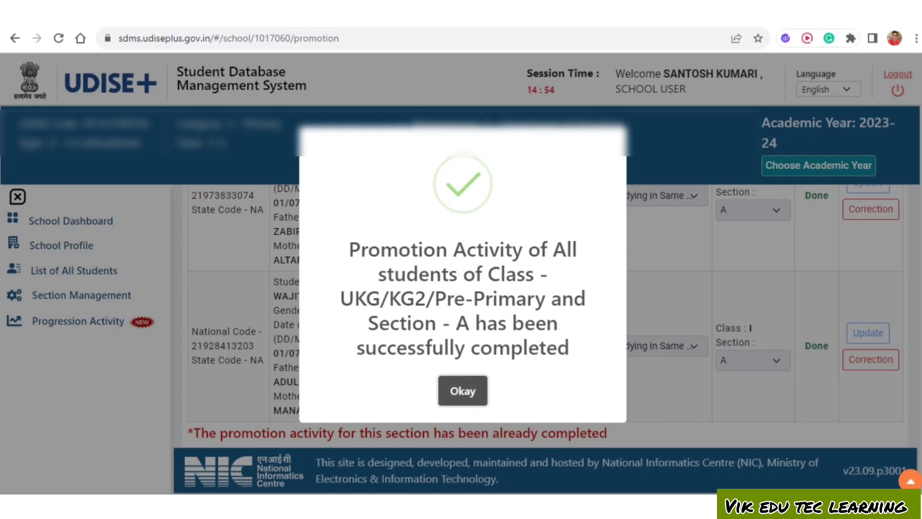
{"action": "left_click", "coordinate": [462, 391]}
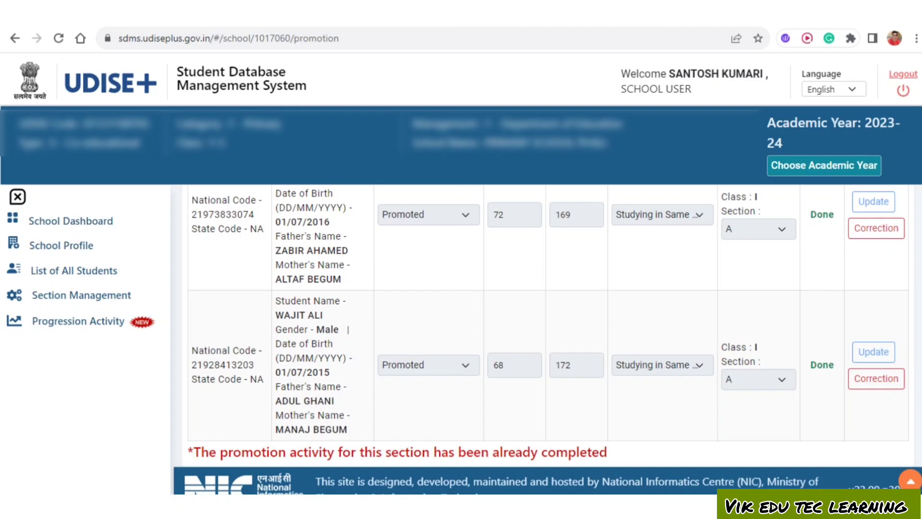
Load the promotion student list for class I, section A
{"action": "scroll", "coordinate": [548, 312], "scroll_direction": "up", "scroll_amount": 10}
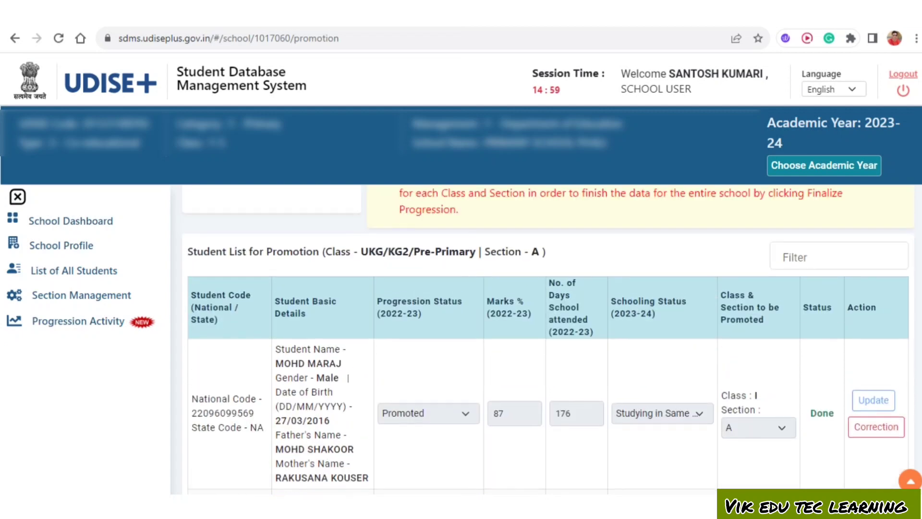
{"action": "scroll", "coordinate": [548, 336], "scroll_direction": "up", "scroll_amount": 4}
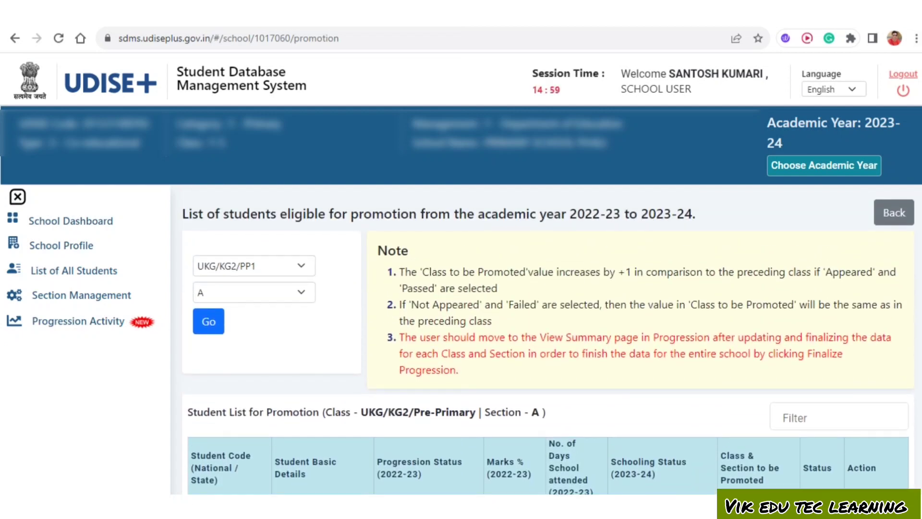
{"action": "left_click", "coordinate": [253, 265]}
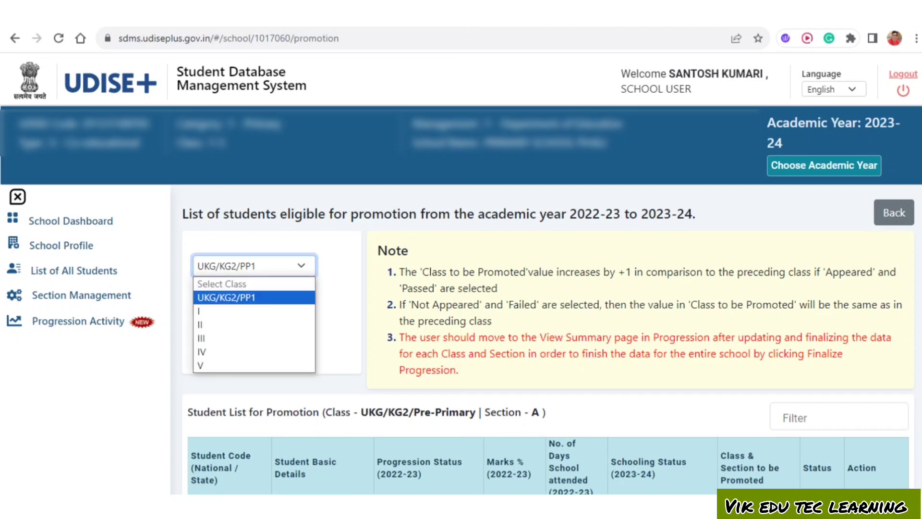
{"action": "key", "text": "Down"}
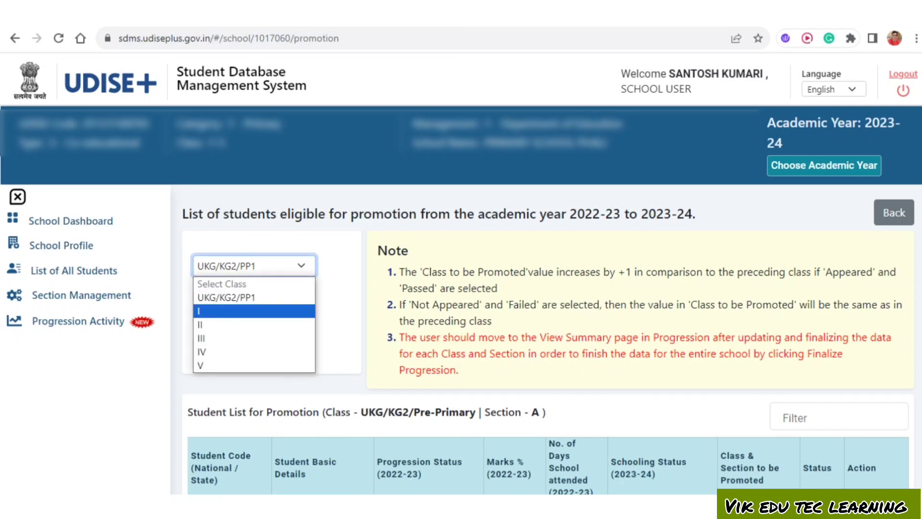
{"action": "left_click", "coordinate": [253, 311]}
{"action": "left_click", "coordinate": [254, 292]}
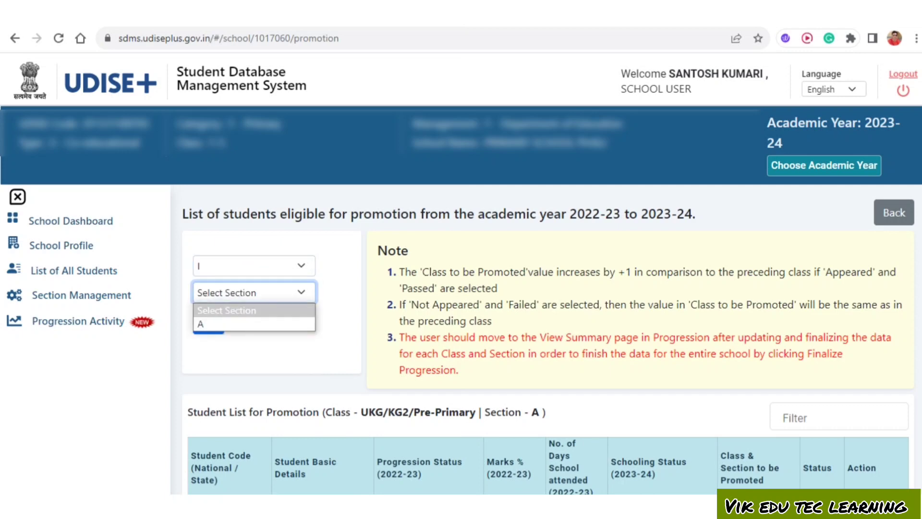
{"action": "key", "text": "Down"}
{"action": "key", "text": "Return"}
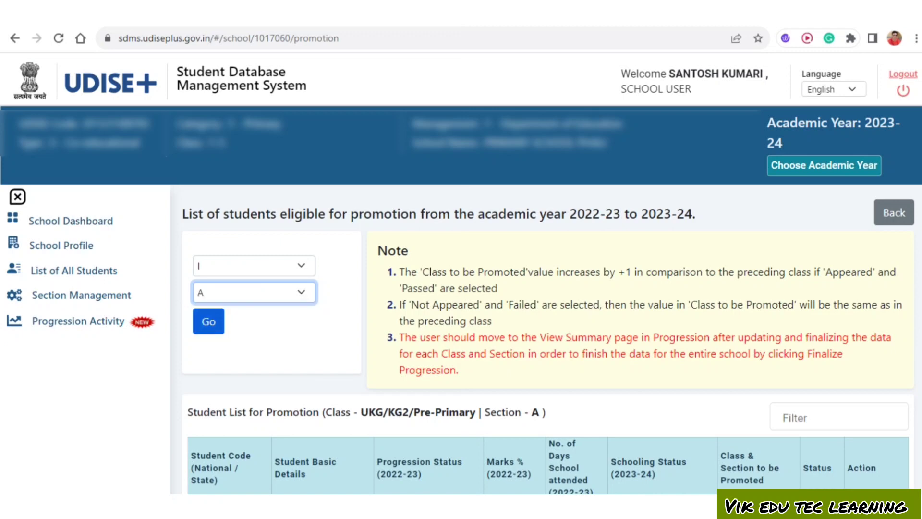
{"action": "key", "text": "Tab"}
{"action": "key", "text": "Return"}
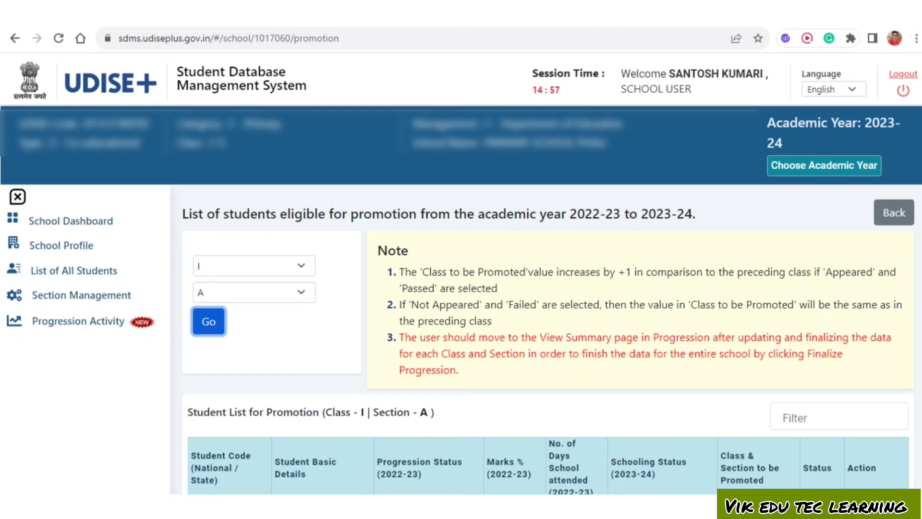
{"action": "key", "text": "ctrl+a"}
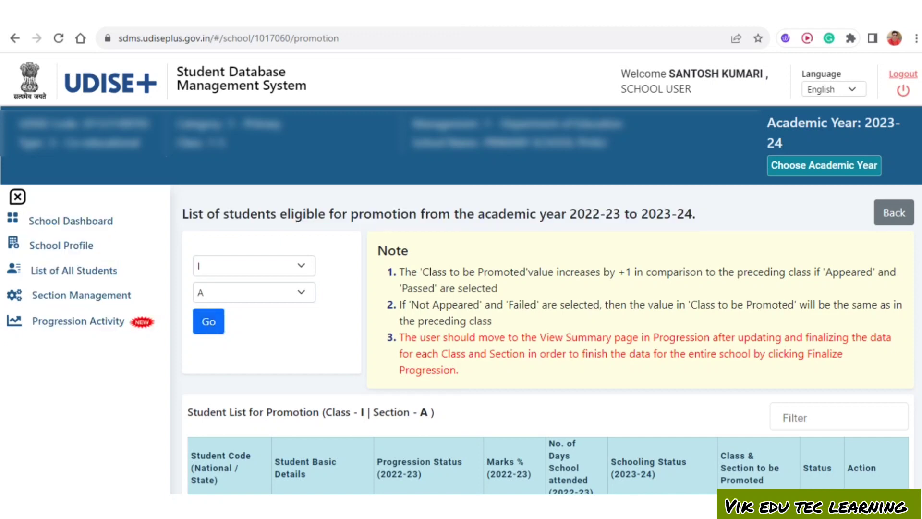
Look through both pages of the class I student list, checking each student's progression status, marks, attendance and section
{"action": "scroll", "coordinate": [548, 337], "scroll_direction": "down", "scroll_amount": 3}
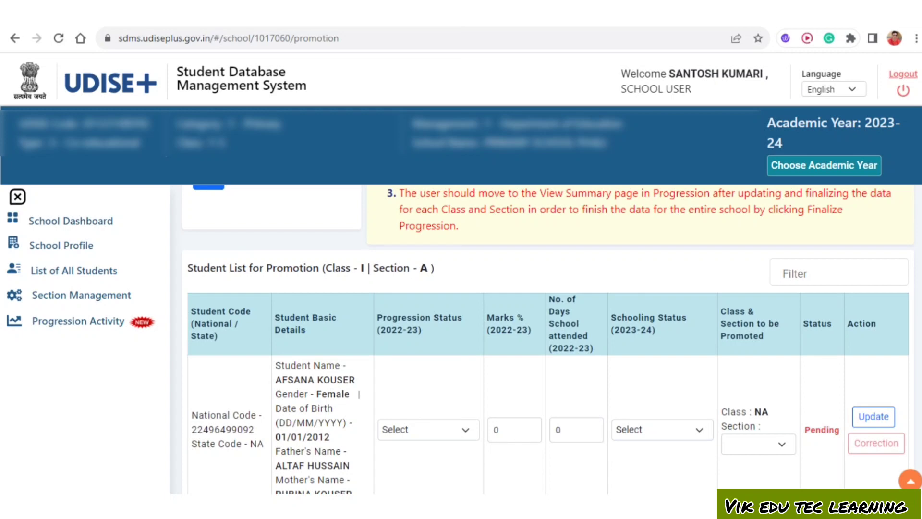
{"action": "scroll", "coordinate": [547, 336], "scroll_direction": "down", "scroll_amount": 2}
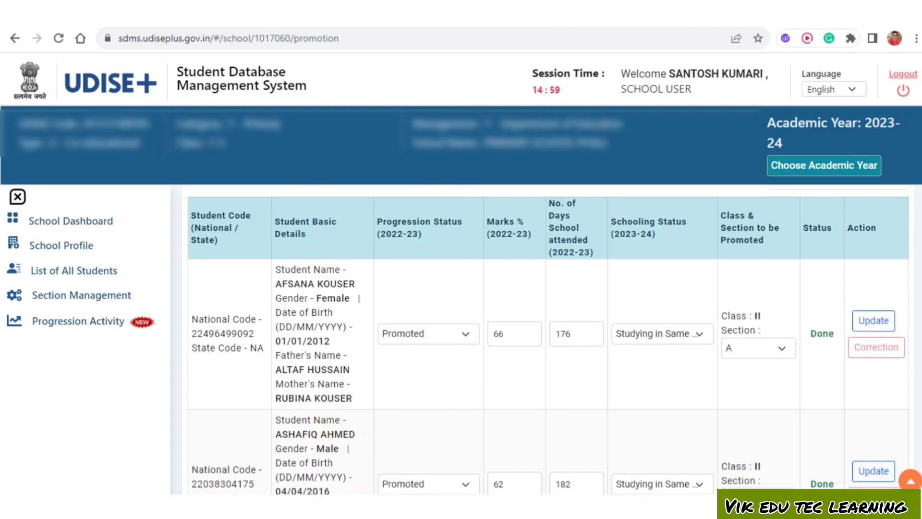
{"action": "scroll", "coordinate": [520, 339], "scroll_direction": "down", "scroll_amount": 2}
{"action": "scroll", "coordinate": [520, 339], "scroll_direction": "down", "scroll_amount": 4}
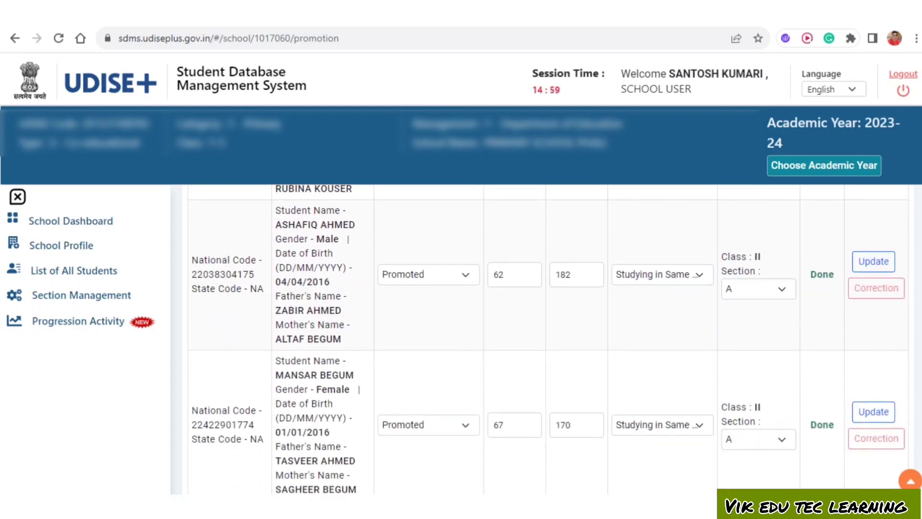
{"action": "scroll", "coordinate": [520, 339], "scroll_direction": "down", "scroll_amount": 3}
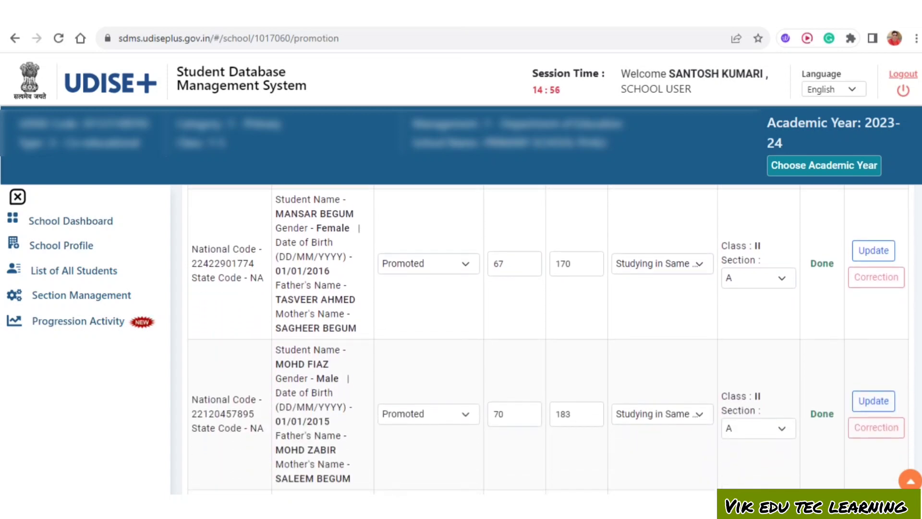
{"action": "scroll", "coordinate": [520, 339], "scroll_direction": "down", "scroll_amount": 4}
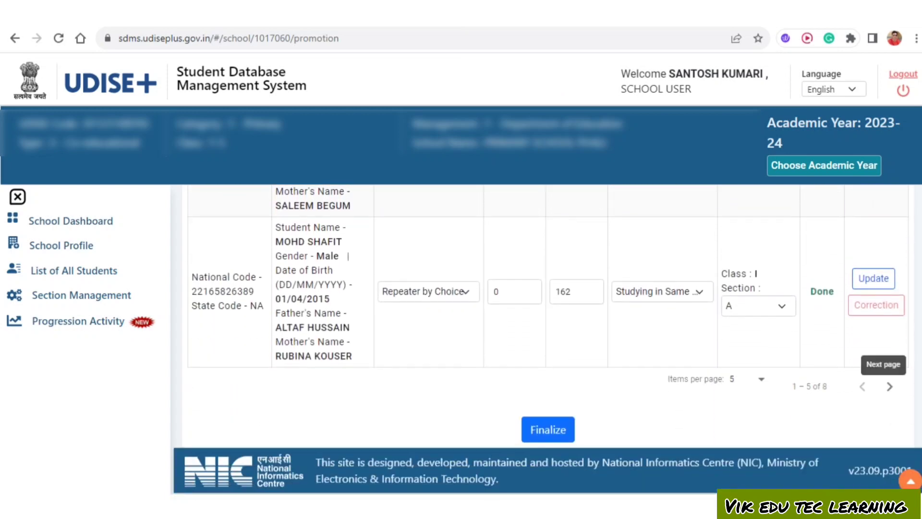
{"action": "left_click", "coordinate": [889, 386]}
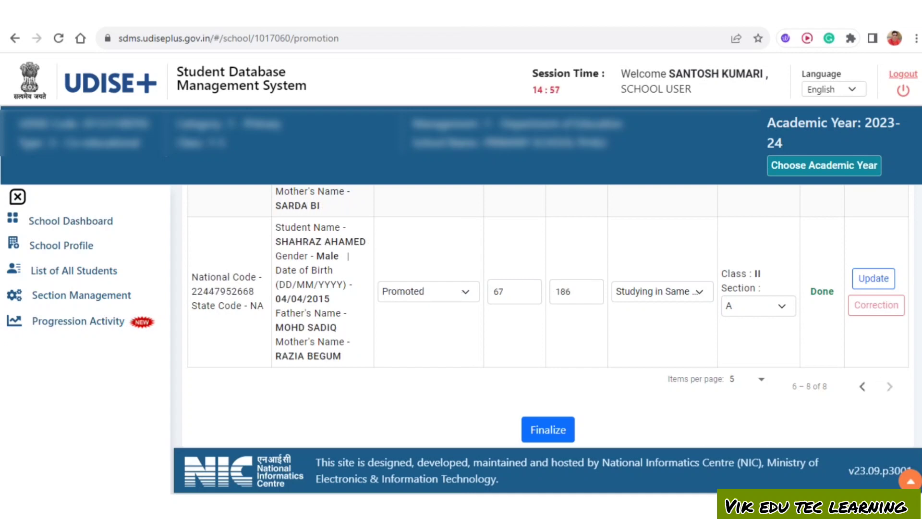
{"action": "scroll", "coordinate": [527, 340], "scroll_direction": "up", "scroll_amount": 1}
{"action": "scroll", "coordinate": [548, 340], "scroll_direction": "up", "scroll_amount": 4}
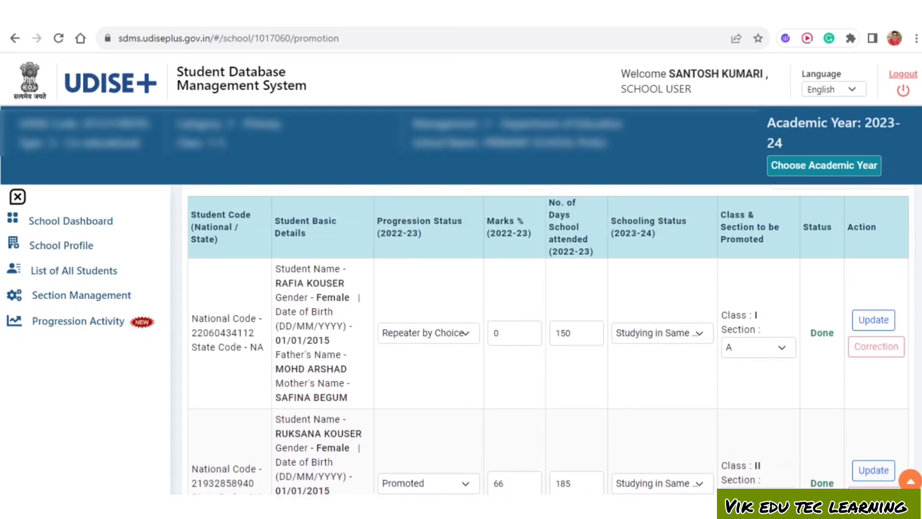
Examine the progression status options and the marks entry of the Repeater by Choice student on the list's second page
{"action": "left_click", "coordinate": [465, 333]}
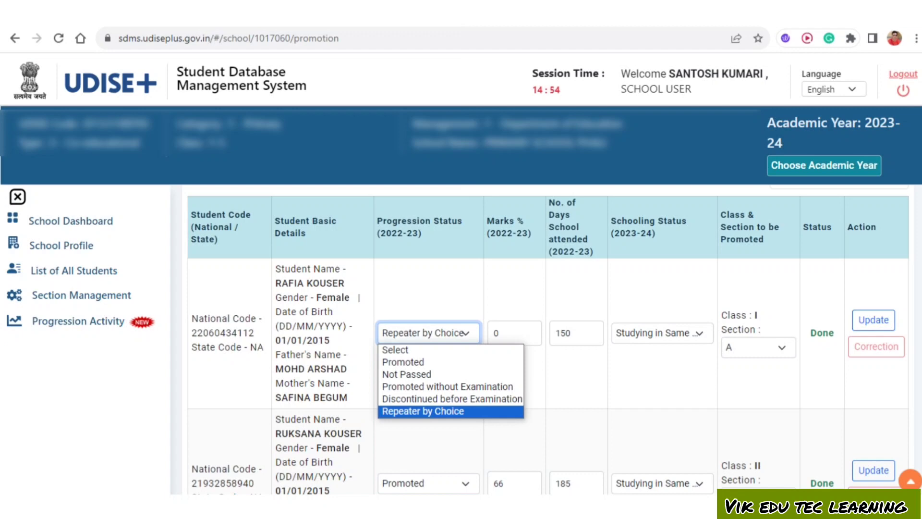
{"action": "key", "text": "Escape"}
{"action": "left_click", "coordinate": [513, 333]}
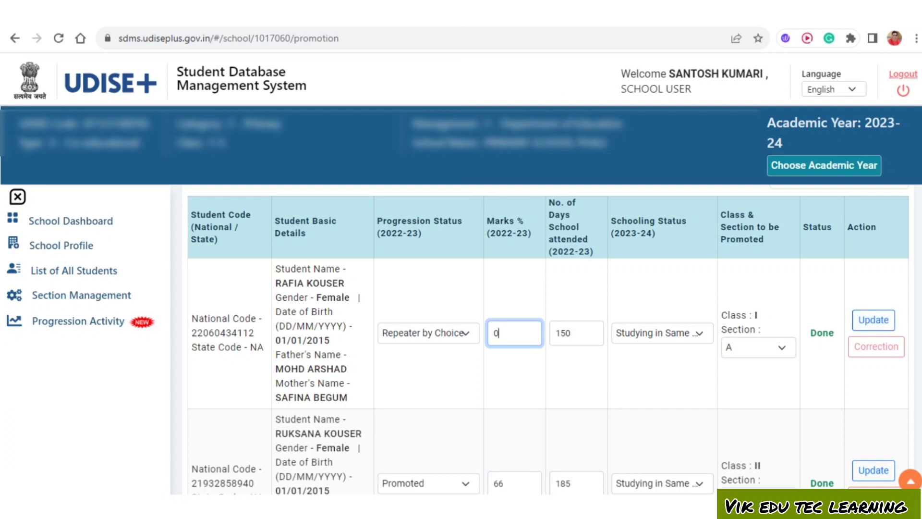
{"action": "scroll", "coordinate": [548, 340], "scroll_direction": "down", "scroll_amount": 6}
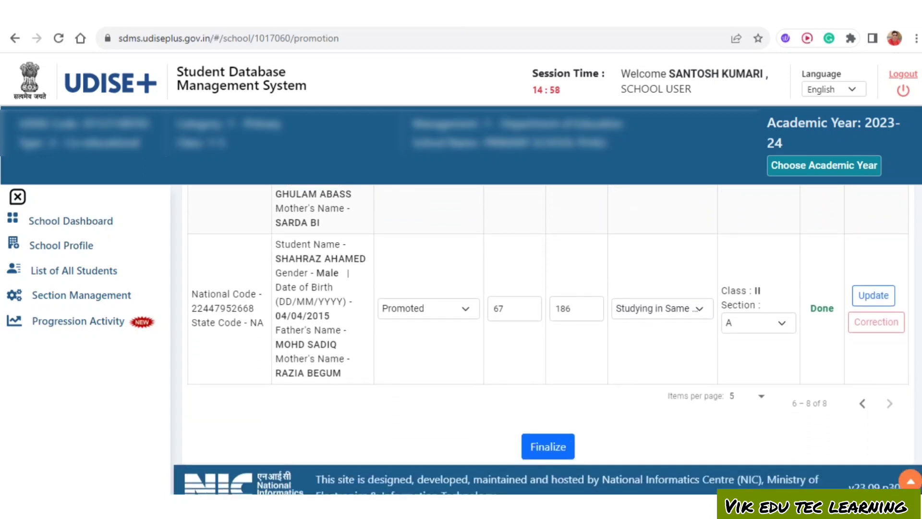
Finalize the promotion data for class I, section A, and confirm the finalization
{"action": "left_click", "coordinate": [548, 446]}
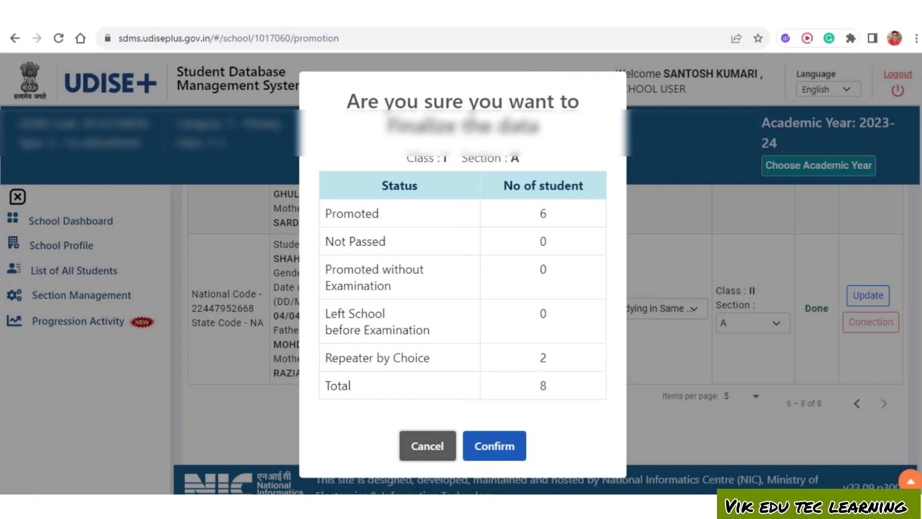
{"action": "left_click", "coordinate": [494, 445]}
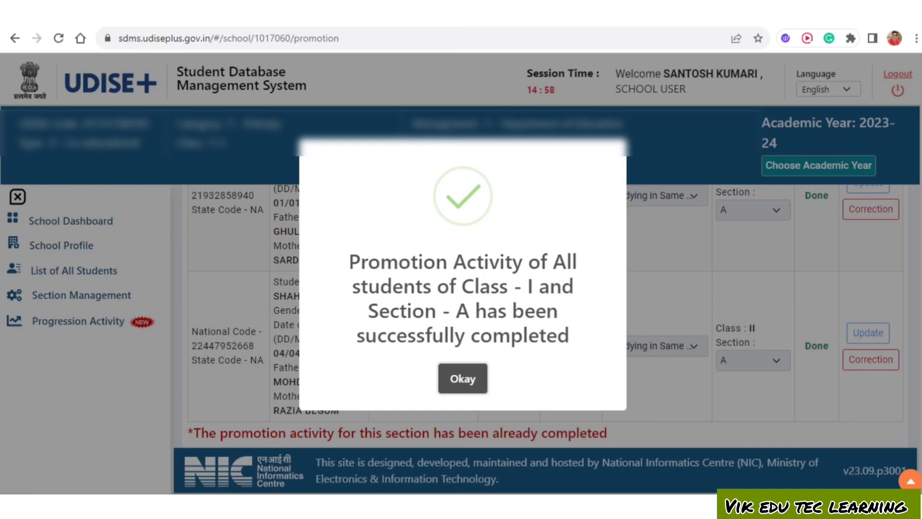
{"action": "key", "text": "Return"}
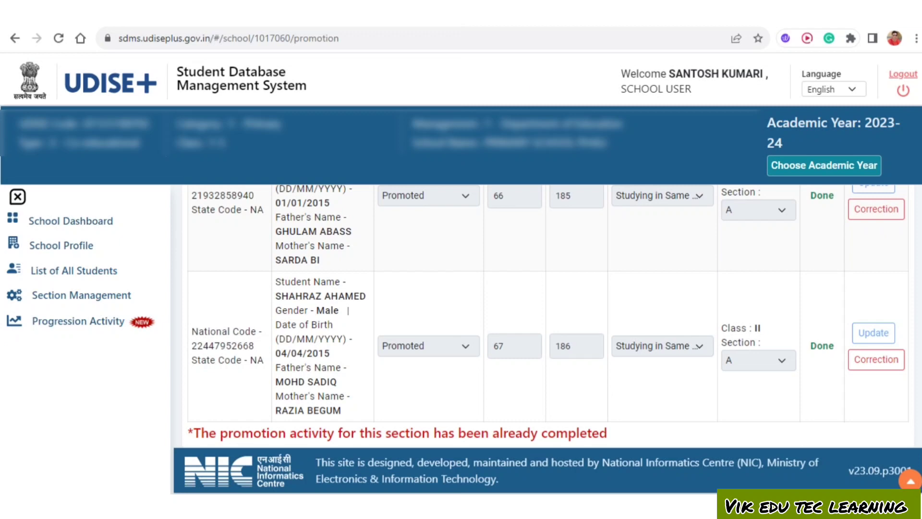
Select class II and its section, and load that class's student list for promotion
{"action": "scroll", "coordinate": [547, 336], "scroll_direction": "up", "scroll_amount": 8}
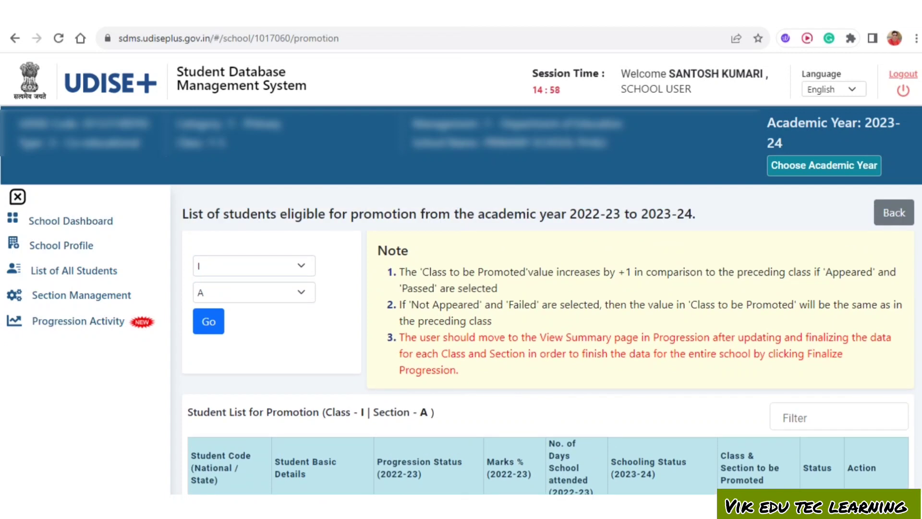
{"action": "left_click", "coordinate": [254, 266]}
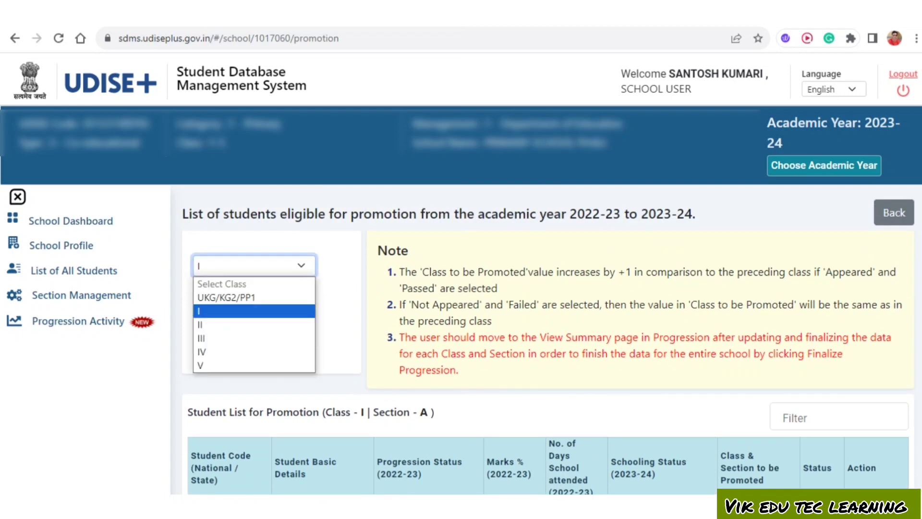
{"action": "left_click", "coordinate": [211, 325]}
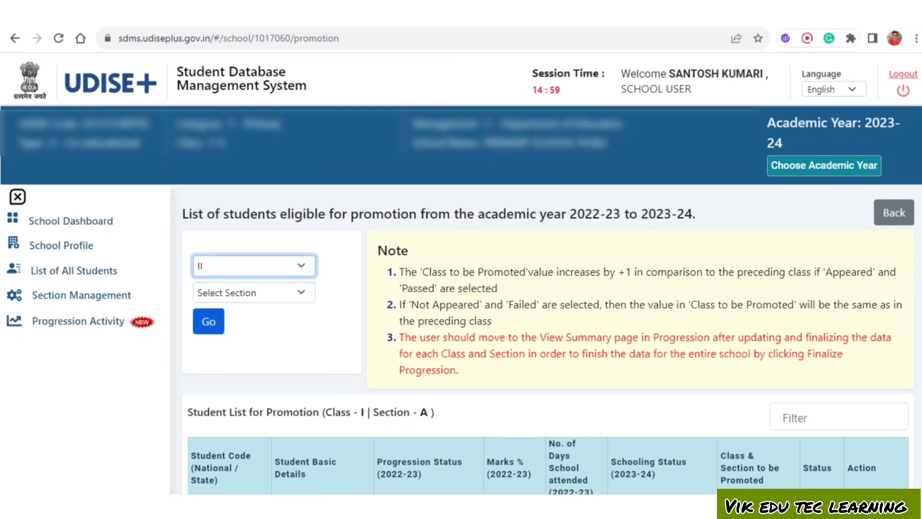
{"action": "left_click", "coordinate": [231, 292]}
{"action": "left_click", "coordinate": [253, 324]}
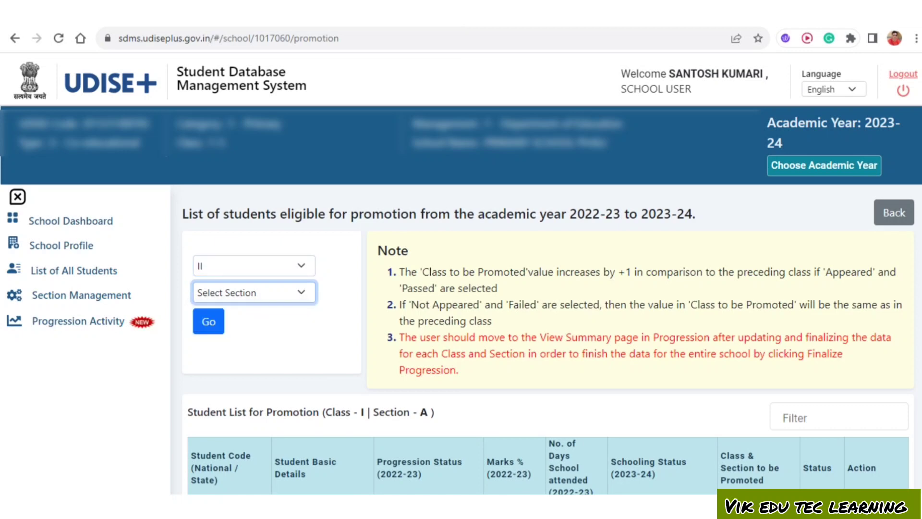
{"action": "left_click", "coordinate": [209, 321]}
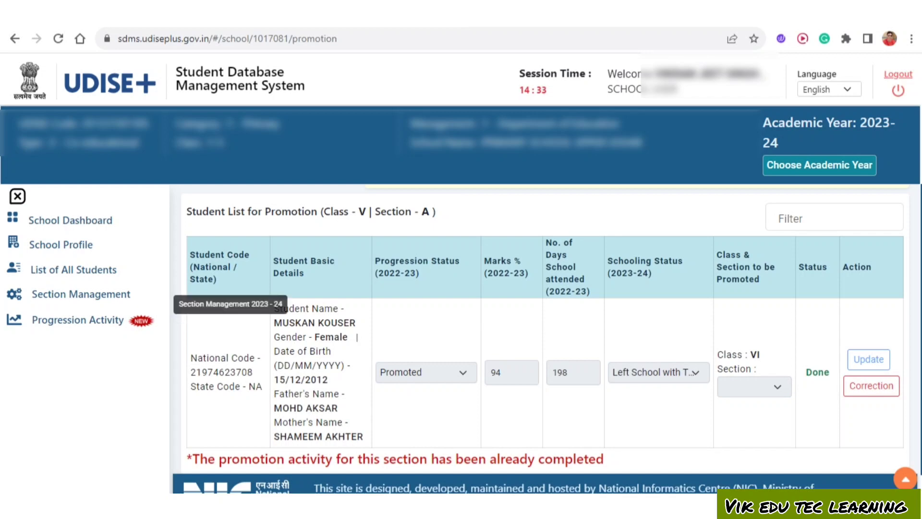
Review the promotion summary of all 2022-23 students in the Progression Module and open its Finalize Progression page
{"action": "left_click", "coordinate": [77, 320]}
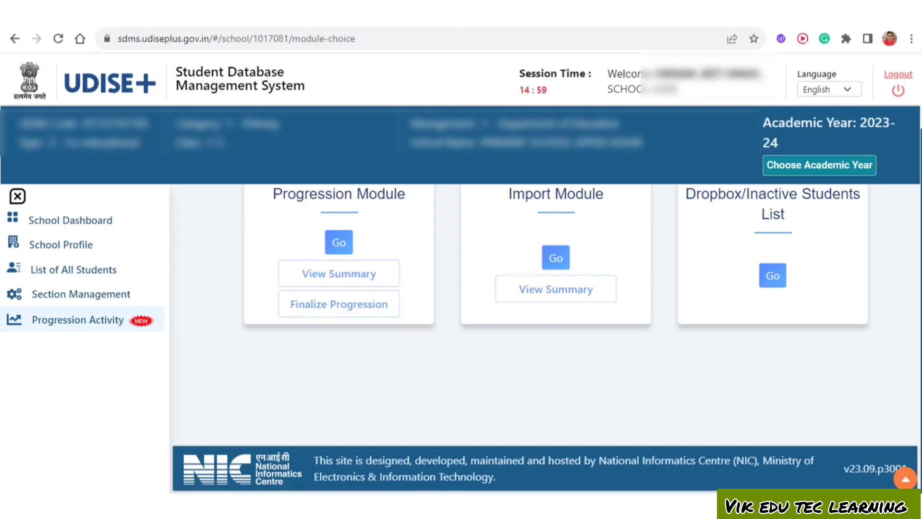
{"action": "scroll", "coordinate": [544, 336], "scroll_direction": "up", "scroll_amount": 2}
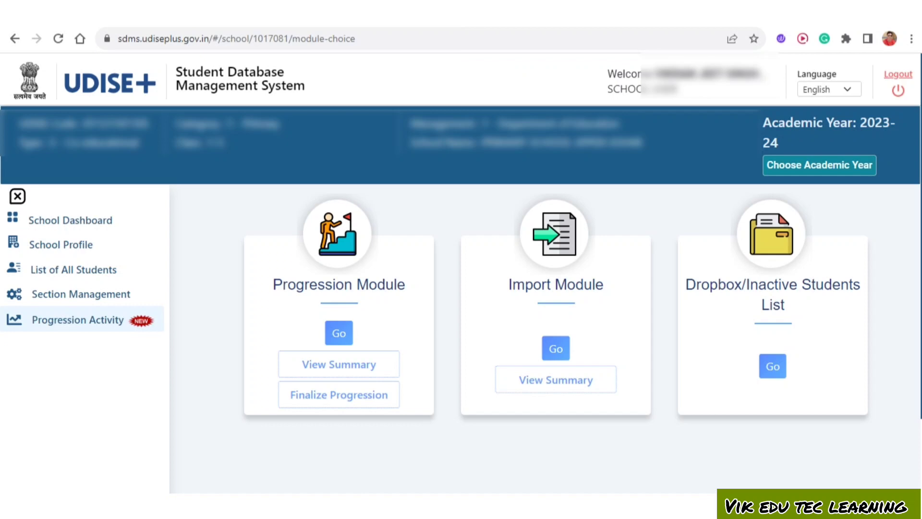
{"action": "left_click", "coordinate": [339, 333]}
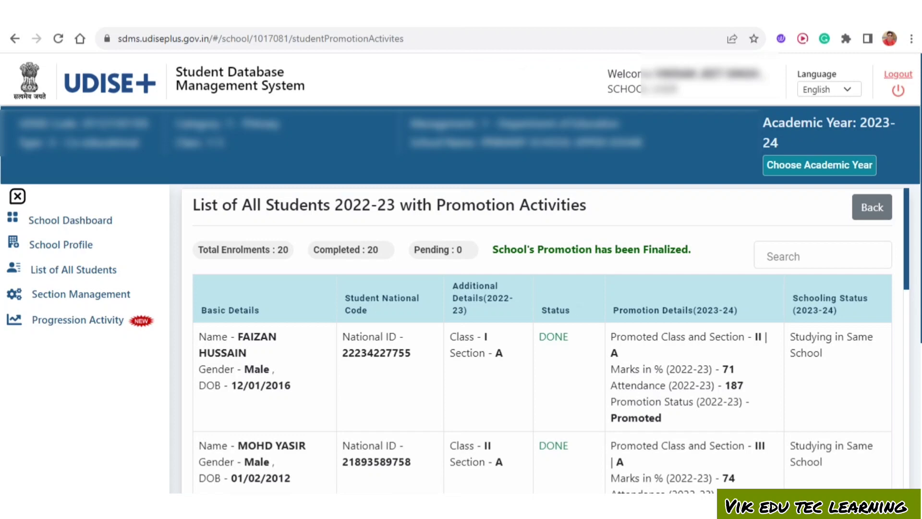
{"action": "scroll", "coordinate": [543, 341], "scroll_direction": "down", "scroll_amount": 15}
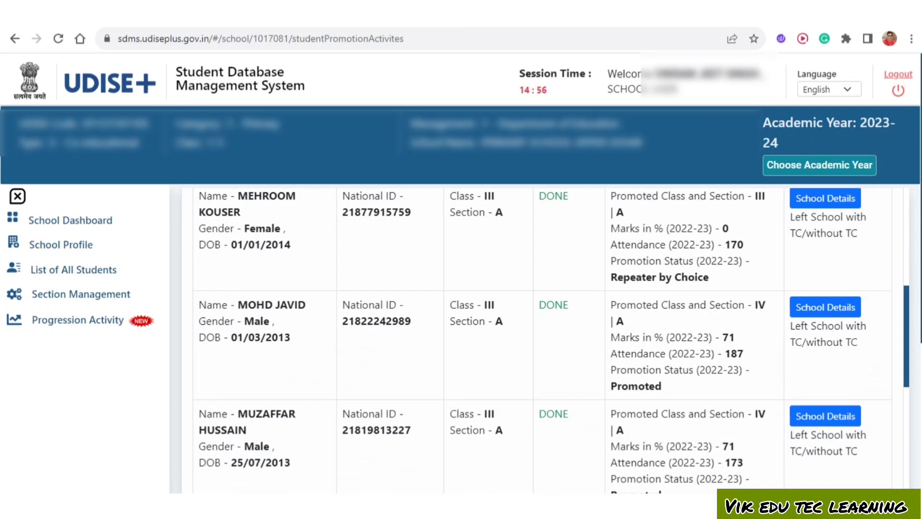
{"action": "scroll", "coordinate": [552, 340], "scroll_direction": "down", "scroll_amount": 10}
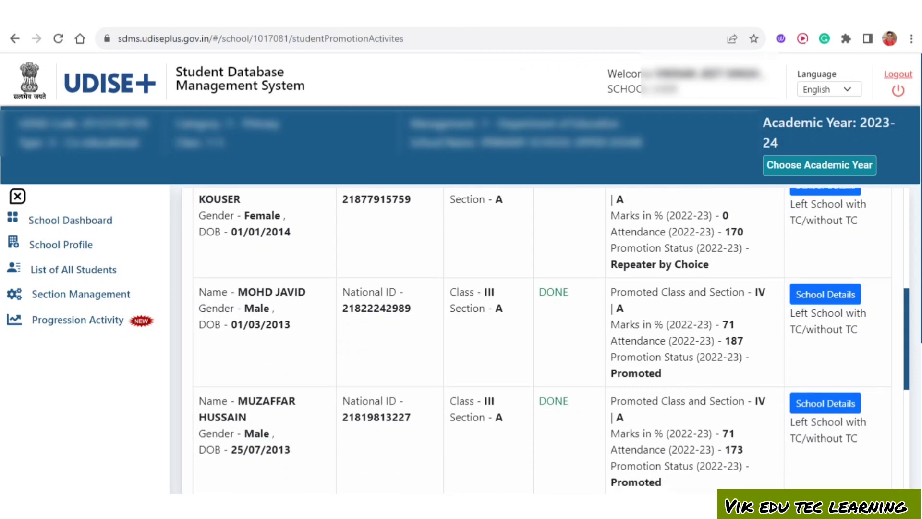
{"action": "scroll", "coordinate": [552, 340], "scroll_direction": "down", "scroll_amount": 1}
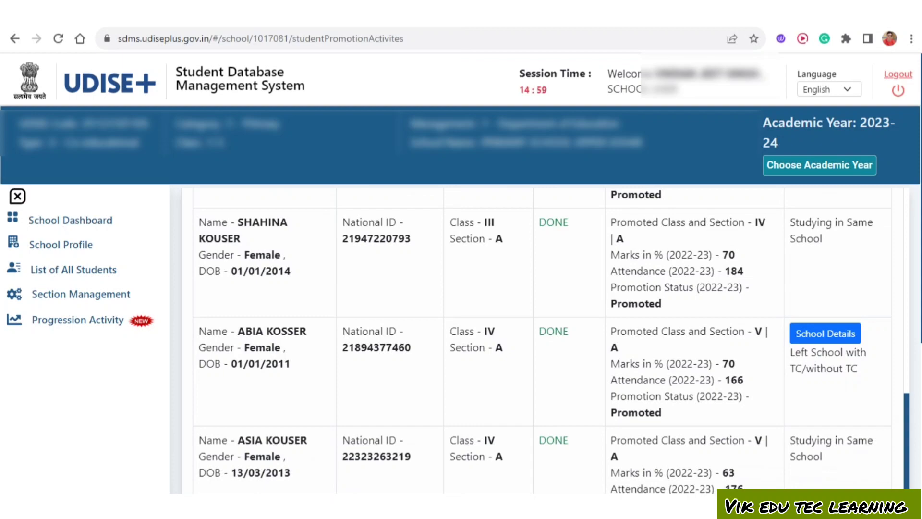
{"action": "scroll", "coordinate": [552, 341], "scroll_direction": "down", "scroll_amount": 8}
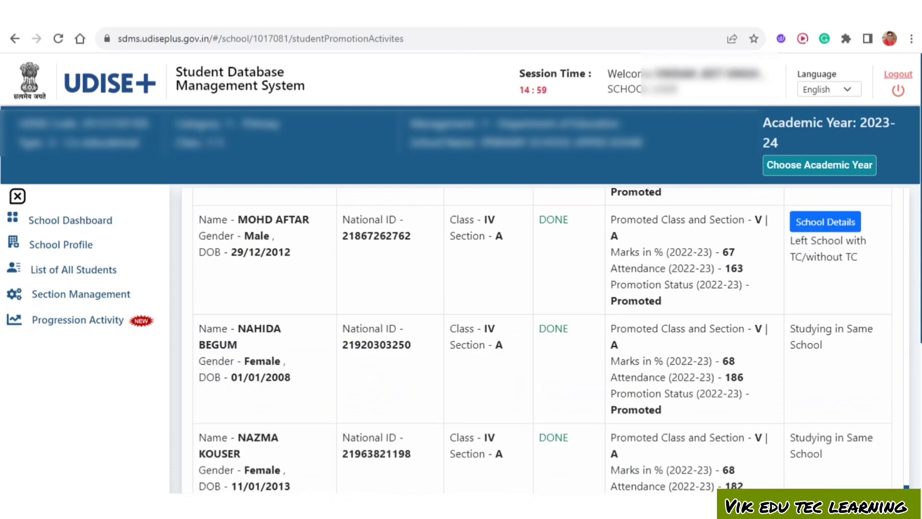
{"action": "scroll", "coordinate": [542, 341], "scroll_direction": "up", "scroll_amount": 20}
{"action": "scroll", "coordinate": [542, 341], "scroll_direction": "up", "scroll_amount": 2}
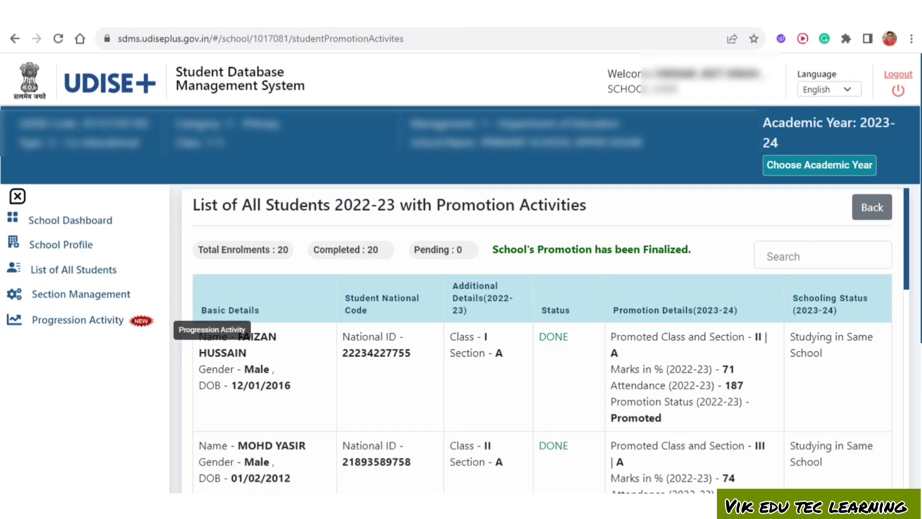
{"action": "left_click", "coordinate": [77, 320]}
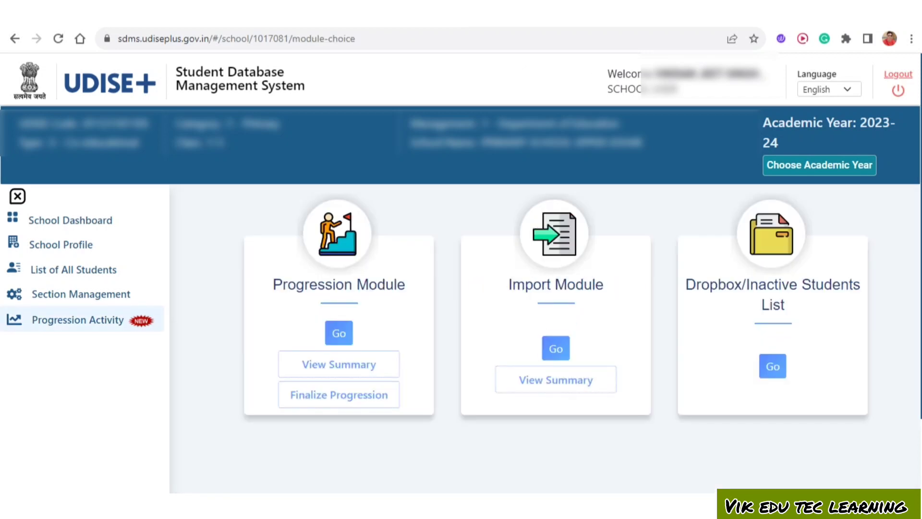
{"action": "left_click", "coordinate": [339, 395]}
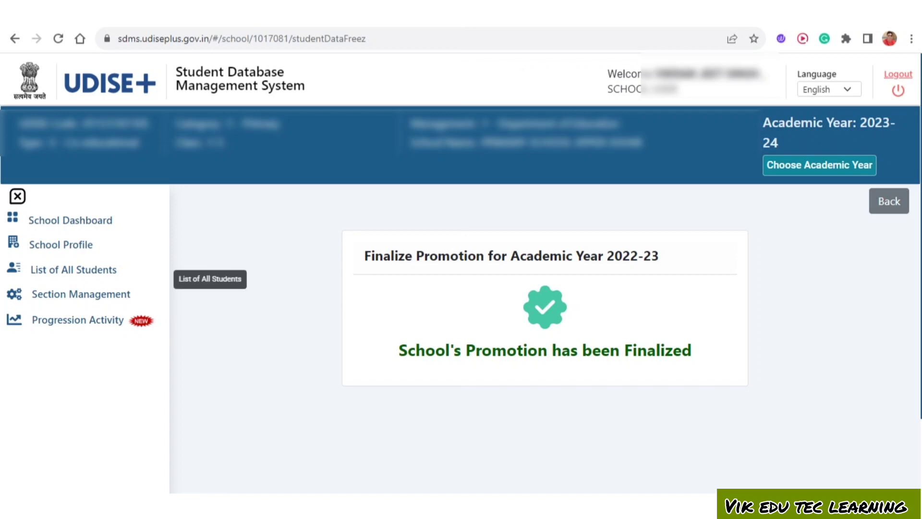
Look through the 2023-24 list of all students, checking entry and Aadhaar status, and filter it to class V
{"action": "left_click", "coordinate": [73, 270]}
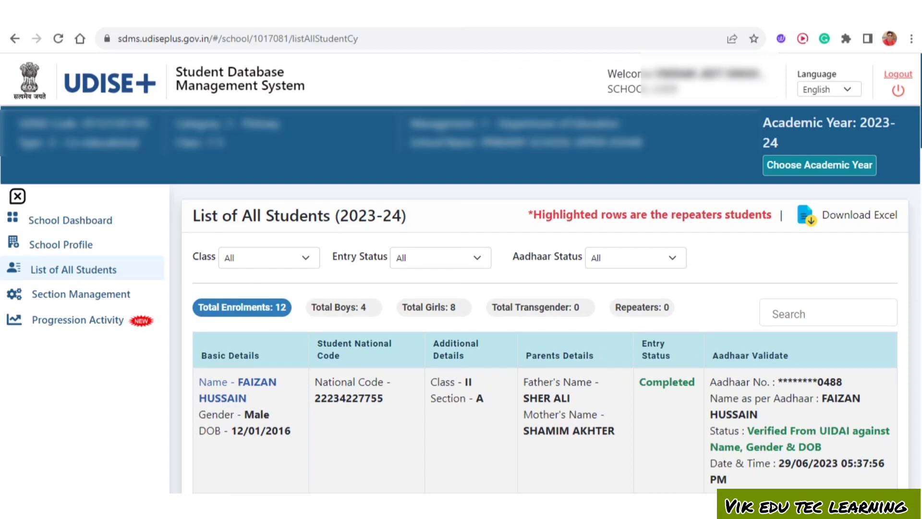
{"action": "scroll", "coordinate": [545, 337], "scroll_direction": "down", "scroll_amount": 15}
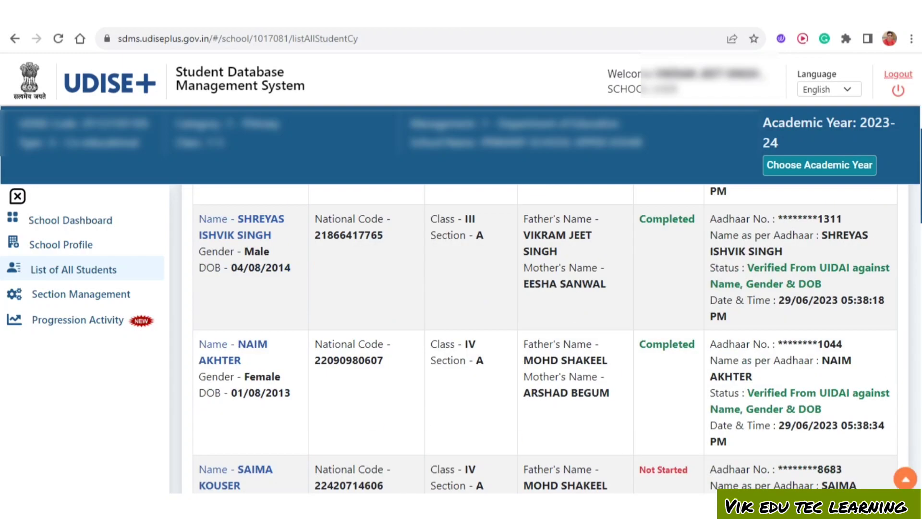
{"action": "scroll", "coordinate": [545, 339], "scroll_direction": "up", "scroll_amount": 5}
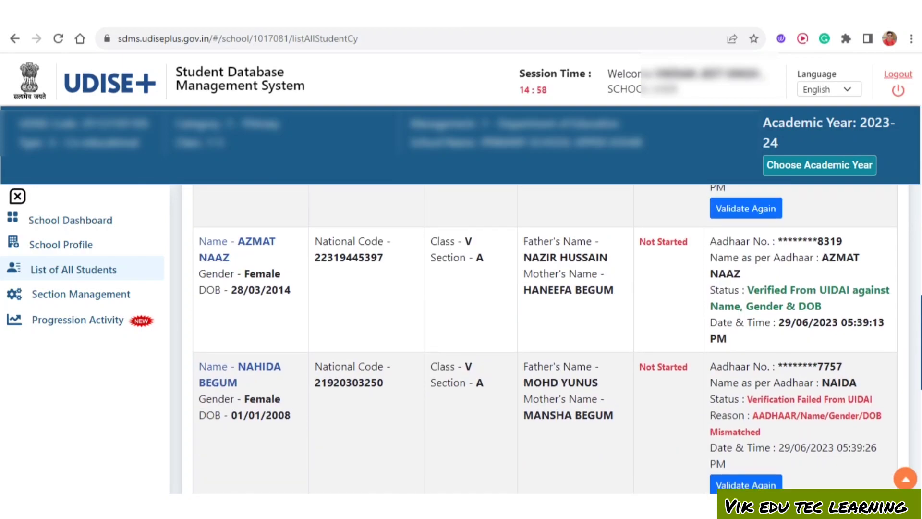
{"action": "scroll", "coordinate": [545, 339], "scroll_direction": "up", "scroll_amount": 1}
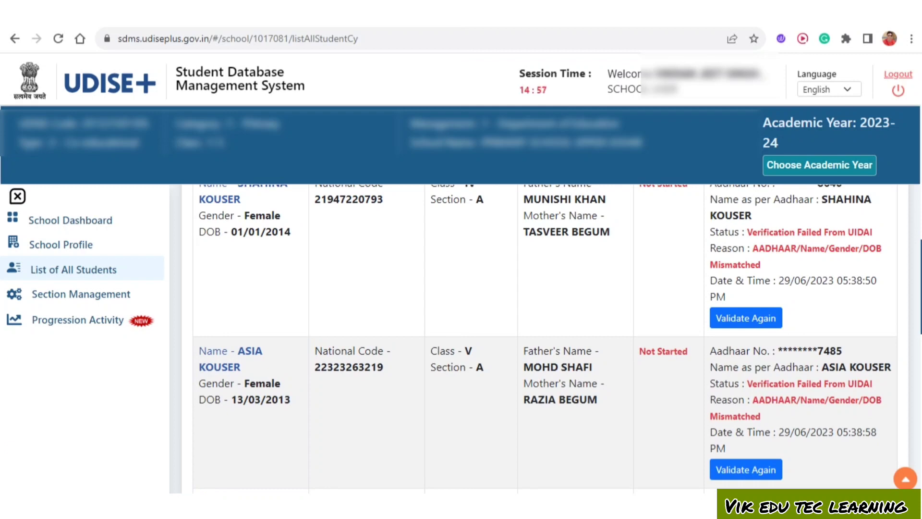
{"action": "scroll", "coordinate": [545, 340], "scroll_direction": "up", "scroll_amount": 9}
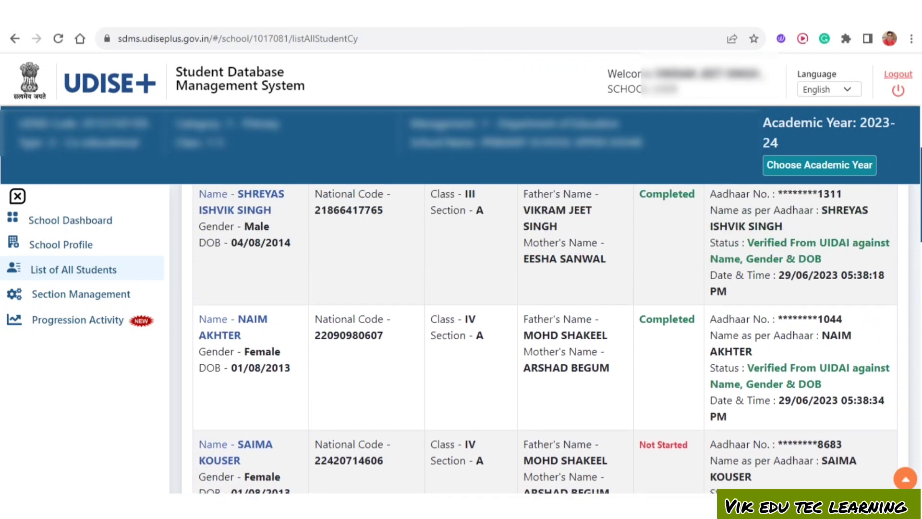
{"action": "scroll", "coordinate": [545, 339], "scroll_direction": "up", "scroll_amount": 6}
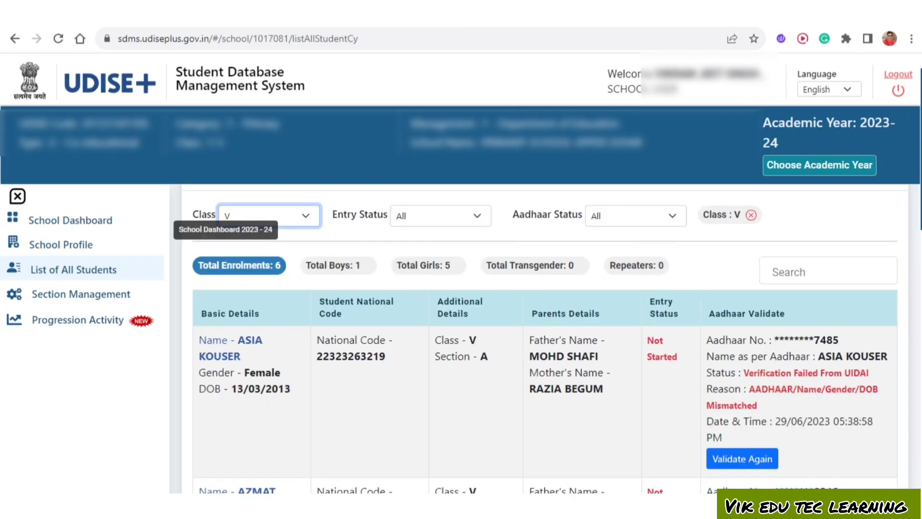
Open the 2023-24 enrolment details of class I from the School Dashboard and switch them to class II
{"action": "left_click", "coordinate": [71, 220]}
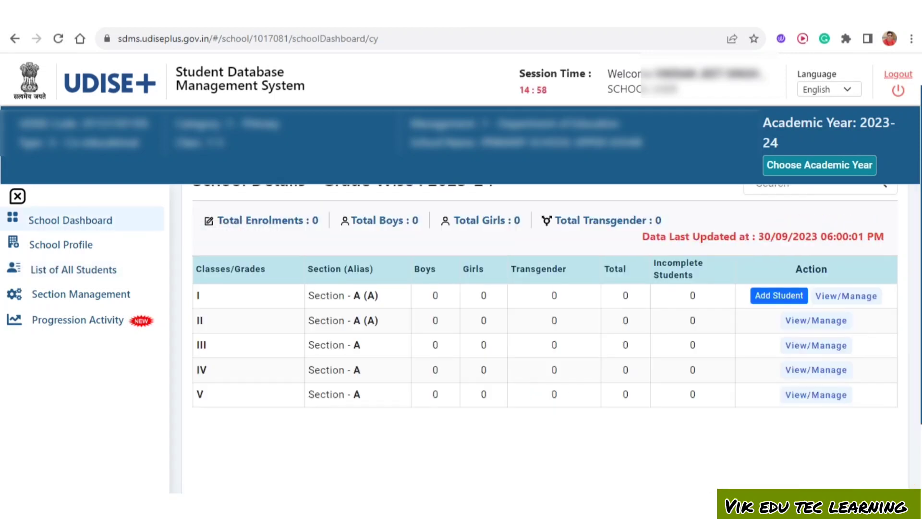
{"action": "scroll", "coordinate": [545, 313], "scroll_direction": "up", "scroll_amount": 1}
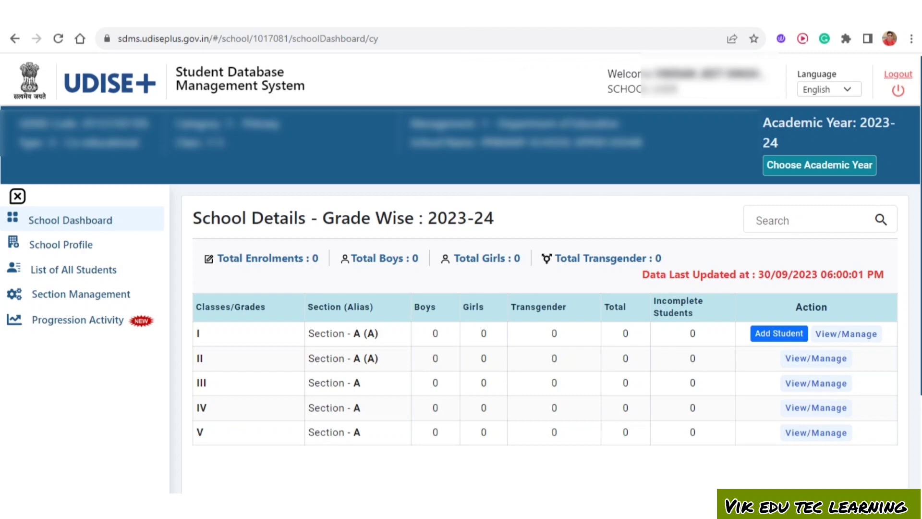
{"action": "left_click", "coordinate": [847, 333]}
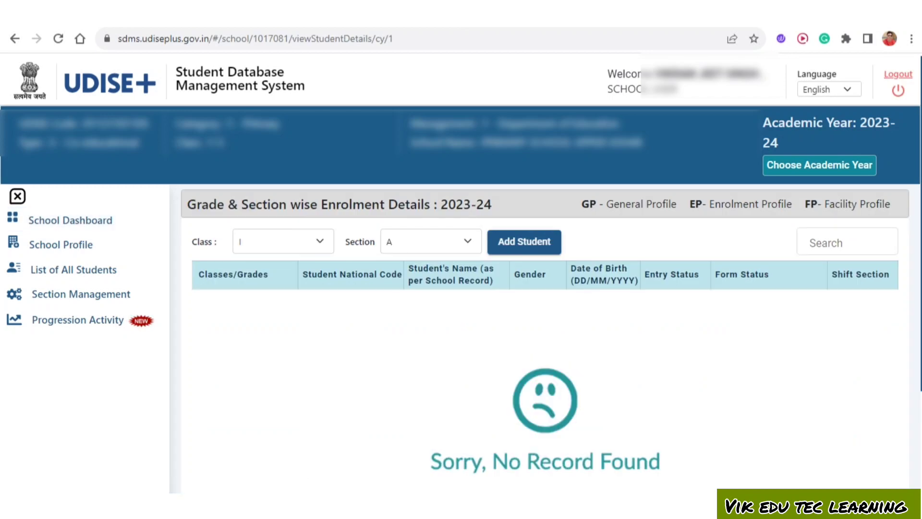
{"action": "left_click", "coordinate": [283, 241]}
{"action": "key", "text": "Down"}
{"action": "key", "text": "Return"}
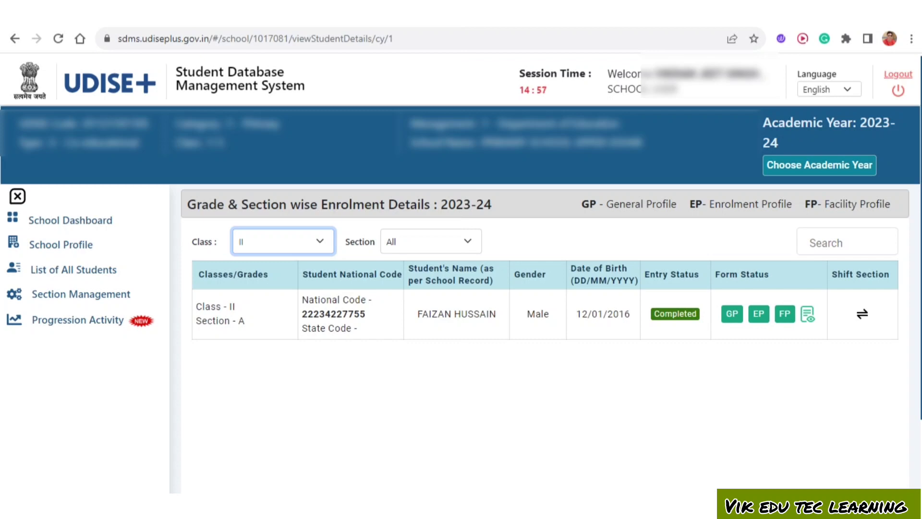
Switch the grade and section wise enrolment details to class V
{"action": "key", "text": "alt+Down"}
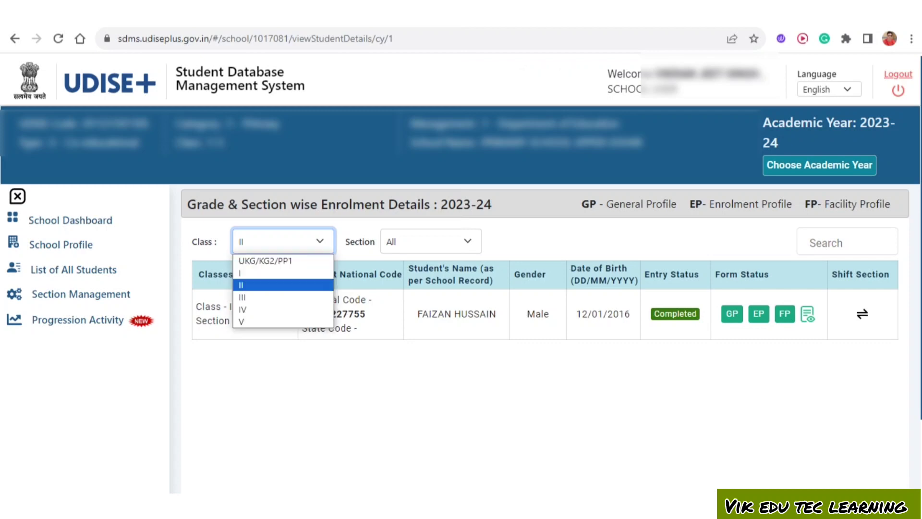
{"action": "key", "text": "Down"}
{"action": "key", "text": "Down"}
{"action": "key", "text": "Down"}
{"action": "key", "text": "Return"}
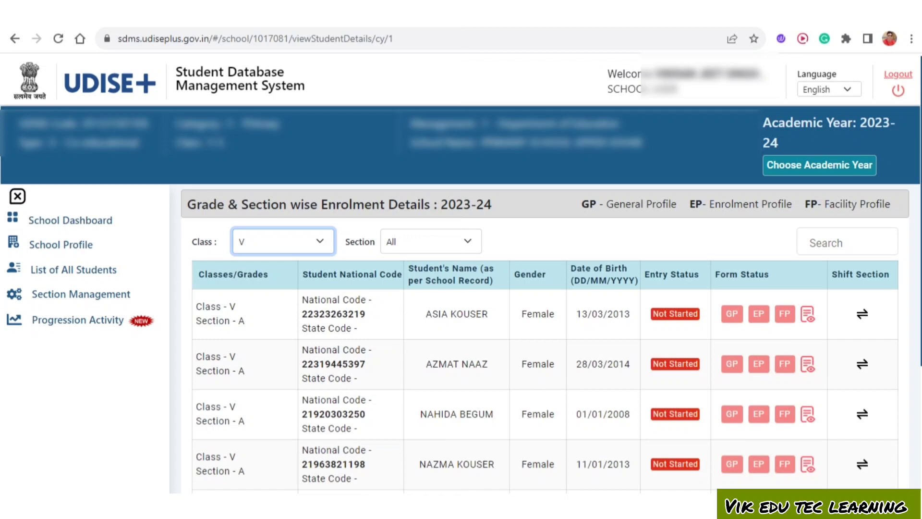
Open the General Profile of the first student in class V, review its fields and update it
{"action": "left_click", "coordinate": [731, 313]}
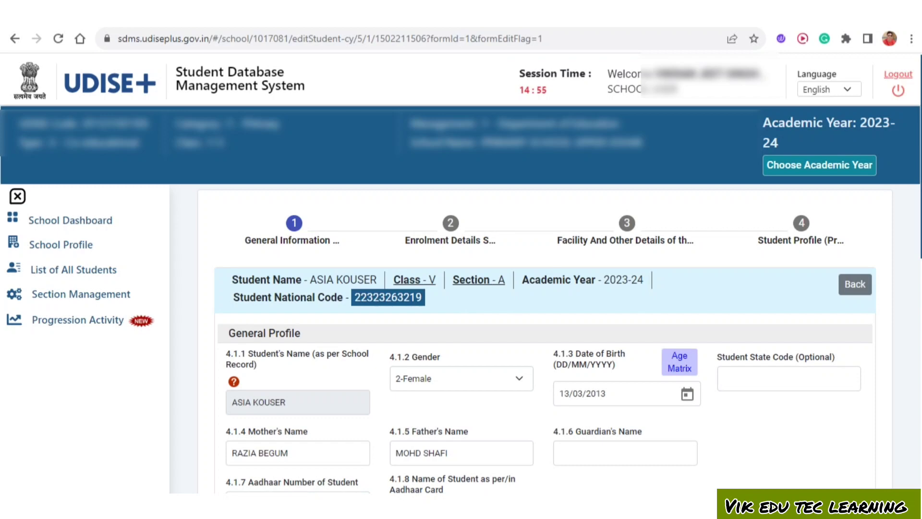
{"action": "scroll", "coordinate": [545, 336], "scroll_direction": "down", "scroll_amount": 3}
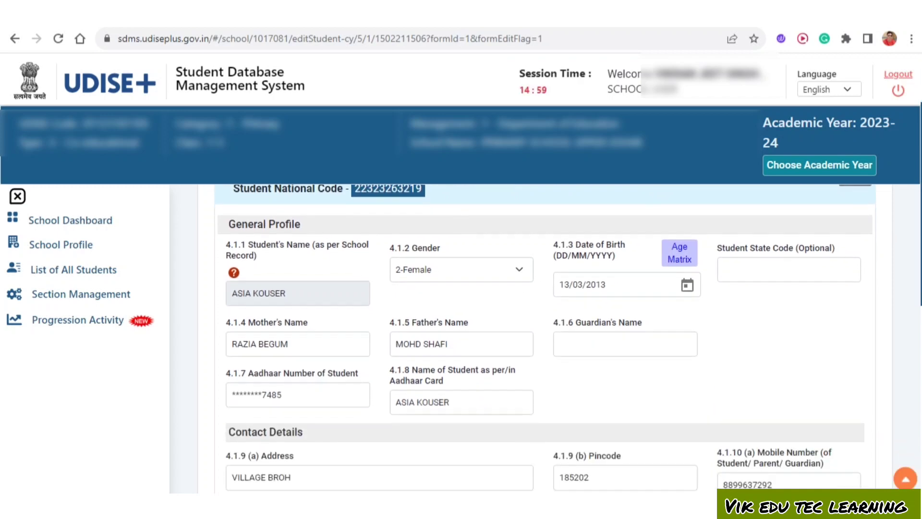
{"action": "scroll", "coordinate": [545, 336], "scroll_direction": "up", "scroll_amount": 3}
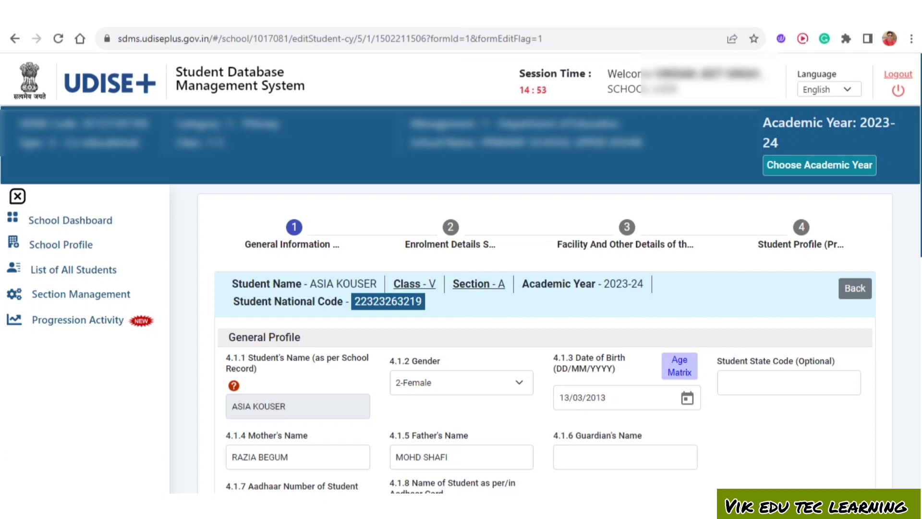
{"action": "scroll", "coordinate": [546, 339], "scroll_direction": "down", "scroll_amount": 10}
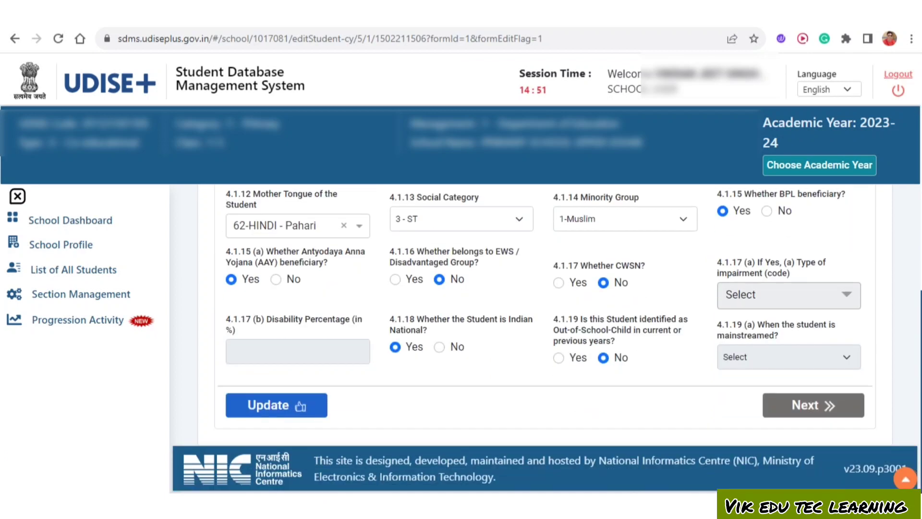
{"action": "left_click", "coordinate": [276, 405]}
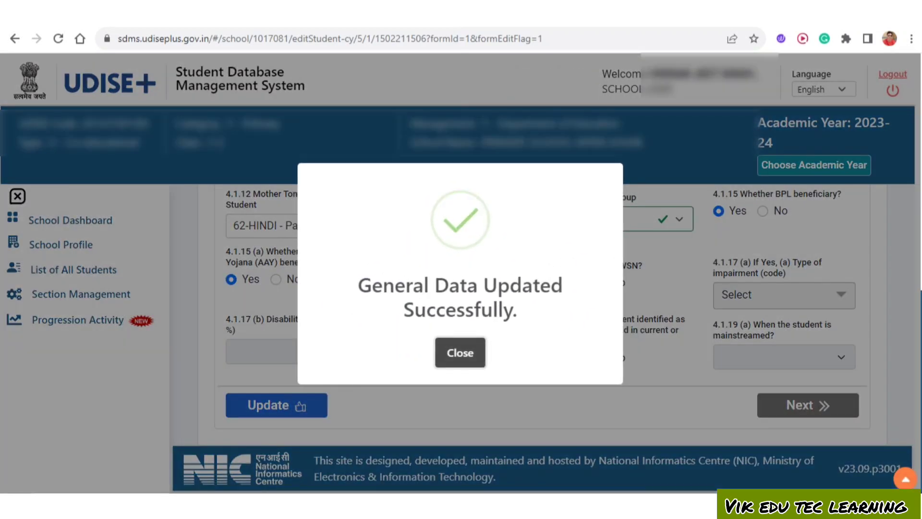
Go on to the class V student's enrolment details and set the admission date in the present school to 01/04/2023
{"action": "left_click", "coordinate": [460, 352]}
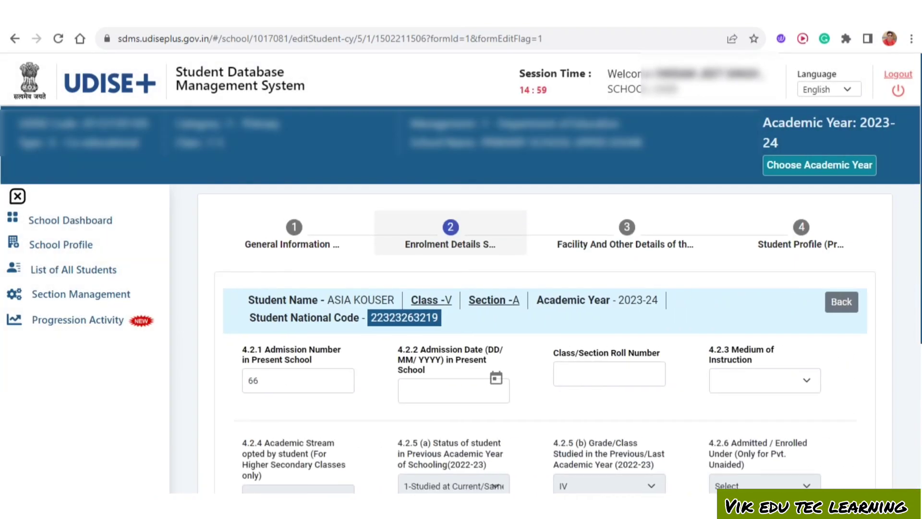
{"action": "scroll", "coordinate": [546, 339], "scroll_direction": "down", "scroll_amount": 1}
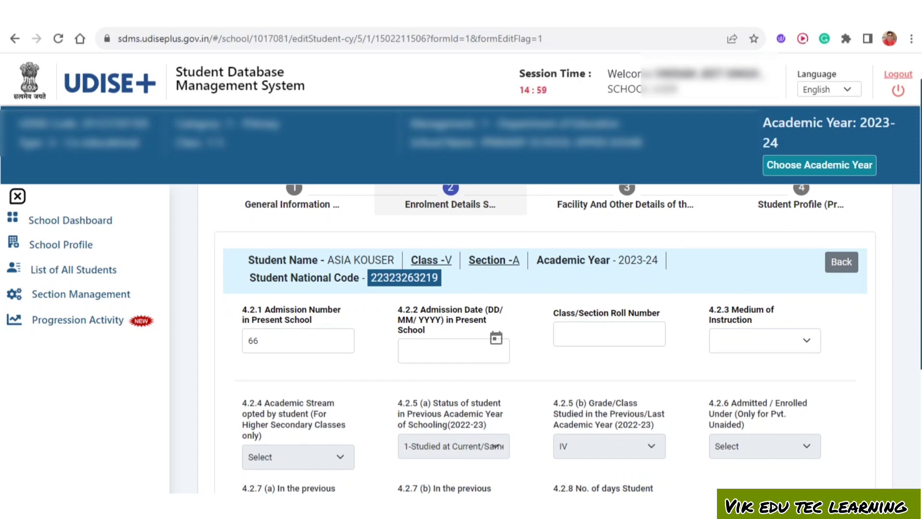
{"action": "scroll", "coordinate": [546, 340], "scroll_direction": "down", "scroll_amount": 2}
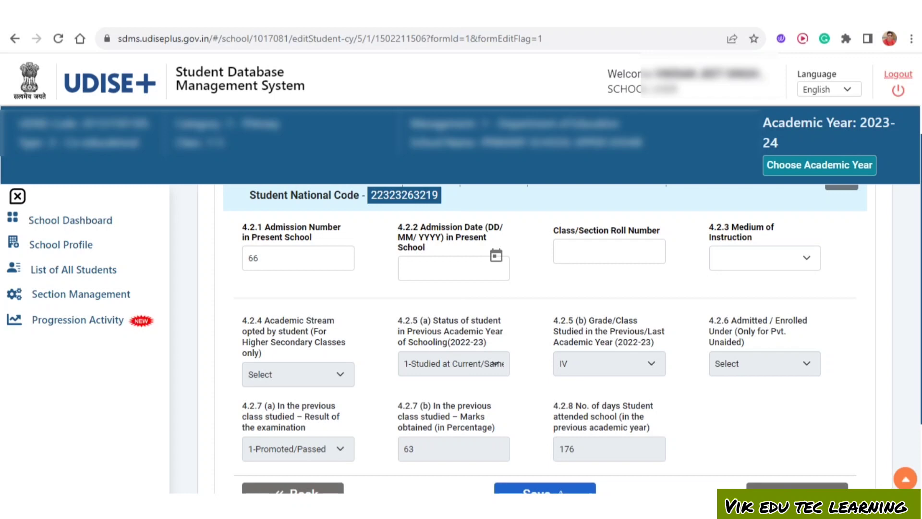
{"action": "left_click", "coordinate": [453, 268]}
{"action": "type", "text": "01"}
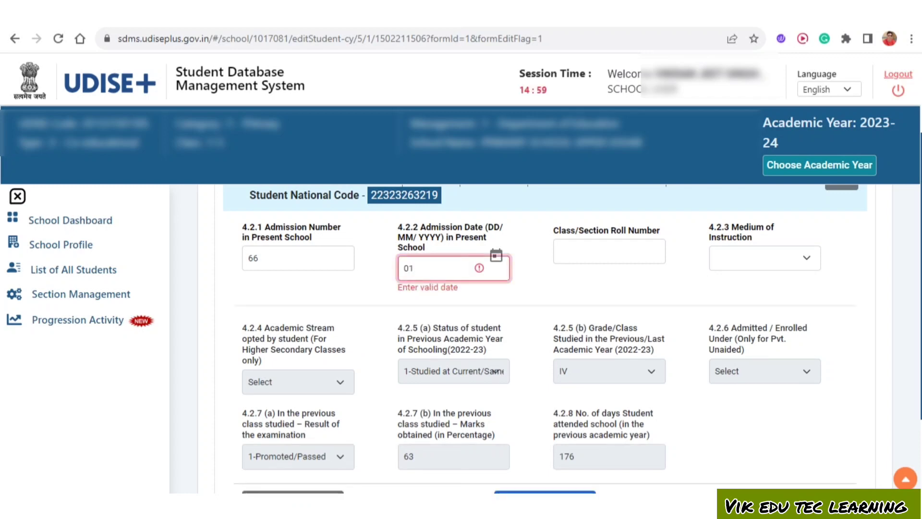
{"action": "type", "text": "/04/2023"}
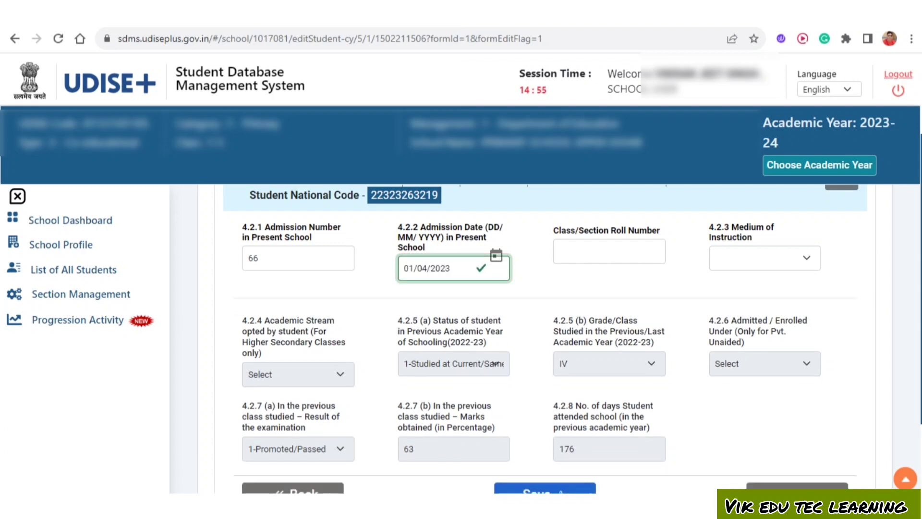
Set the roll number to 1 and medium of instruction to 19-English, then save the enrolment details and proceed to the facility details
{"action": "left_click", "coordinate": [559, 251]}
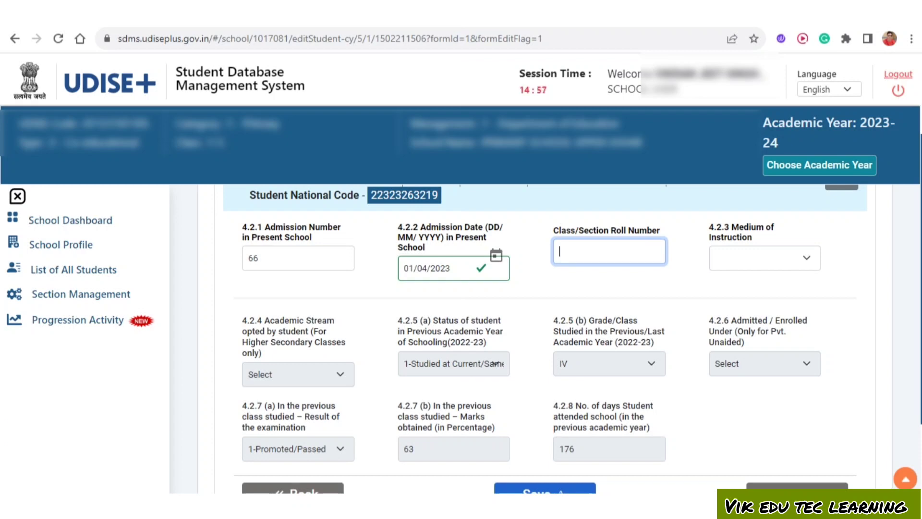
{"action": "type", "text": "1"}
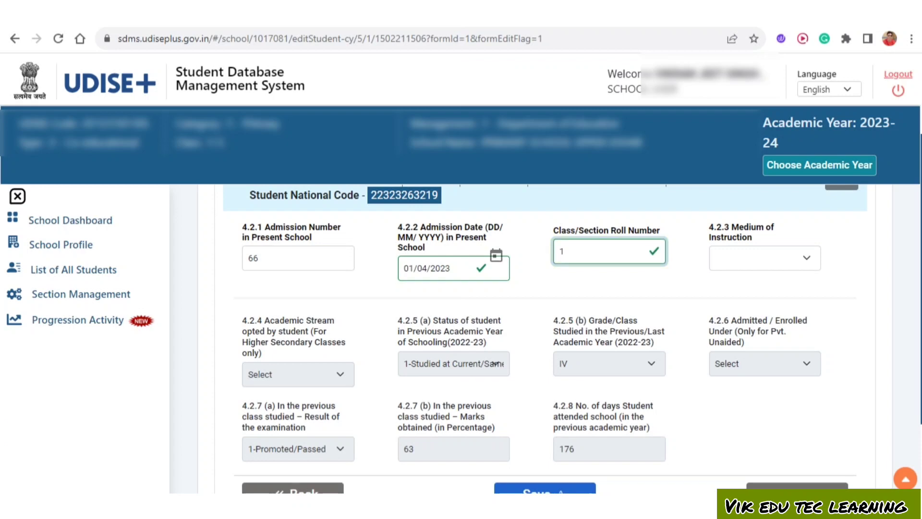
{"action": "left_click", "coordinate": [764, 258]}
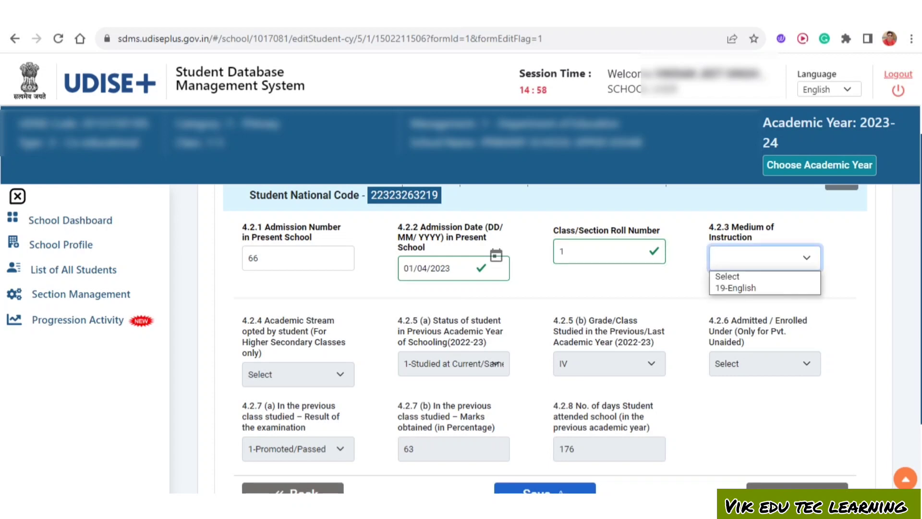
{"action": "left_click", "coordinate": [765, 288]}
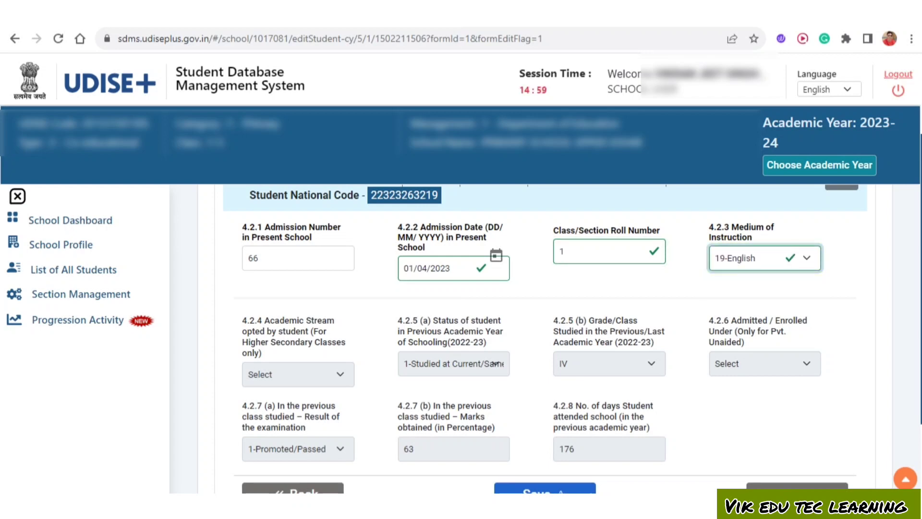
{"action": "scroll", "coordinate": [547, 336], "scroll_direction": "down", "scroll_amount": 2}
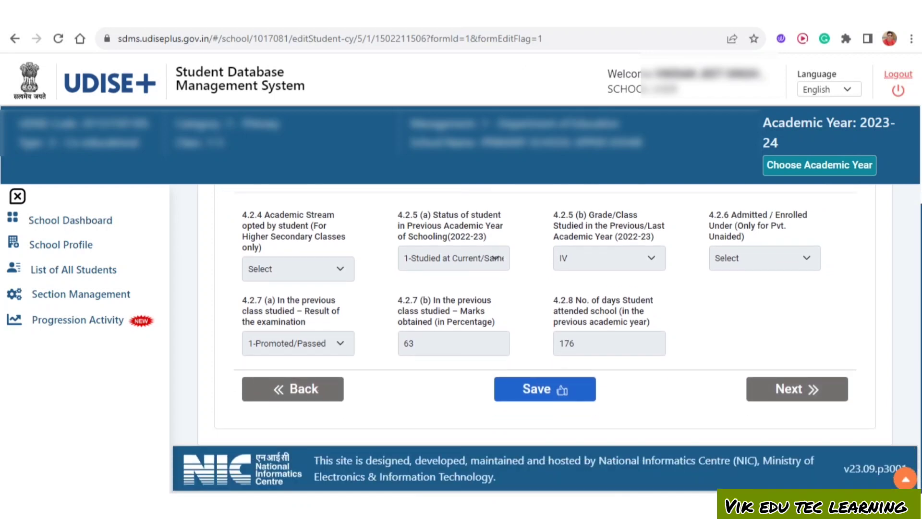
{"action": "left_click", "coordinate": [562, 390]}
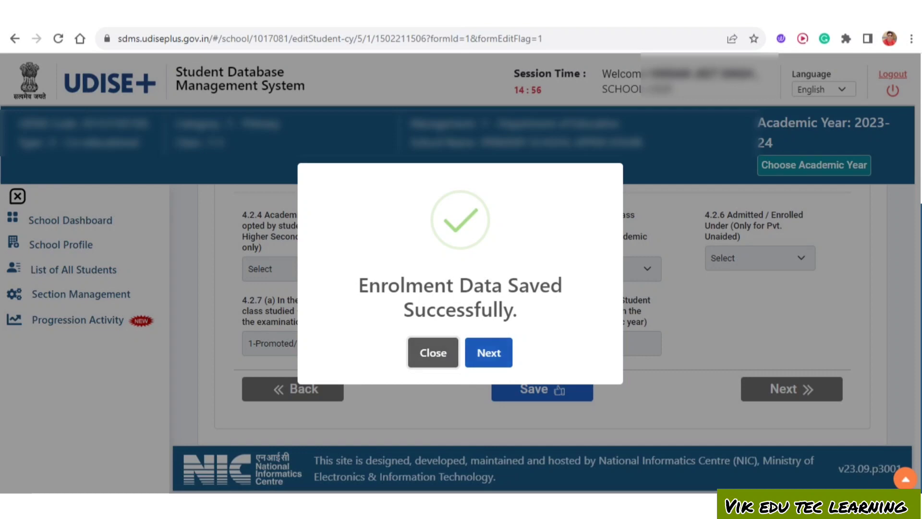
{"action": "left_click", "coordinate": [489, 353]}
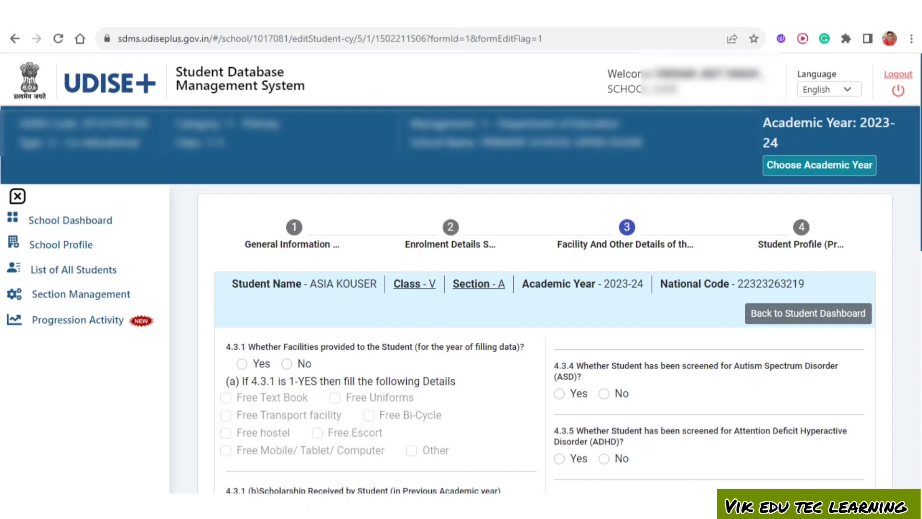
Record that facilities were provided to the student, marking Free Text Book and Free Uniforms
{"action": "left_click", "coordinate": [242, 364]}
{"action": "left_click", "coordinate": [226, 398]}
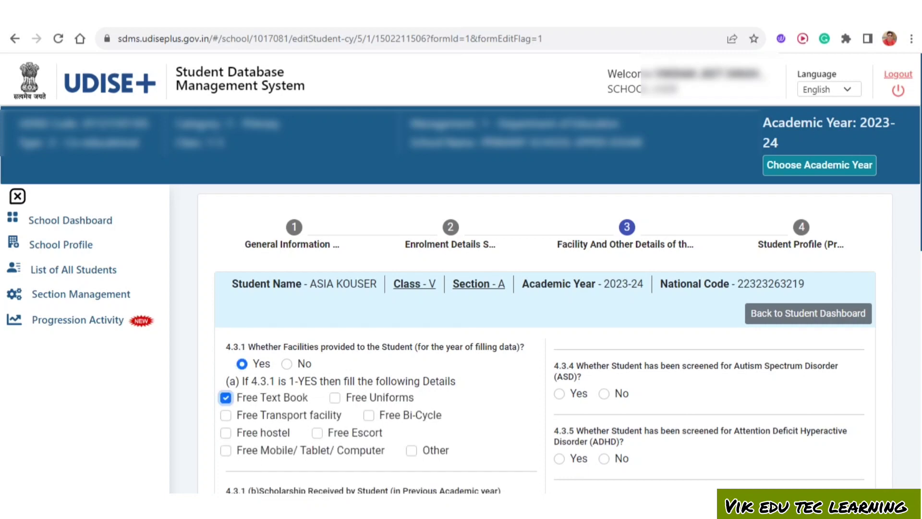
{"action": "left_click", "coordinate": [334, 398]}
Record scholarships as Central No, State Yes and Other No, with an annual scholarship amount of 675
{"action": "scroll", "coordinate": [545, 339], "scroll_direction": "down", "scroll_amount": 5}
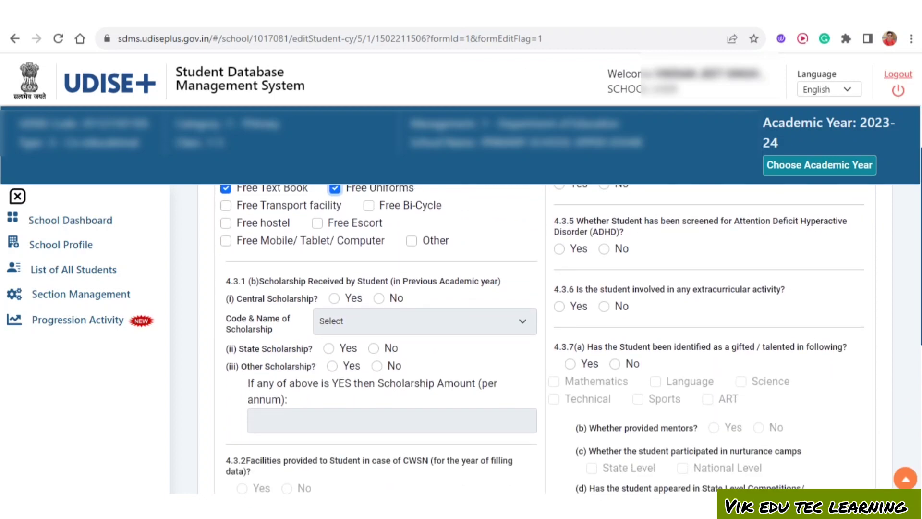
{"action": "left_click", "coordinate": [379, 298]}
{"action": "left_click", "coordinate": [328, 348]}
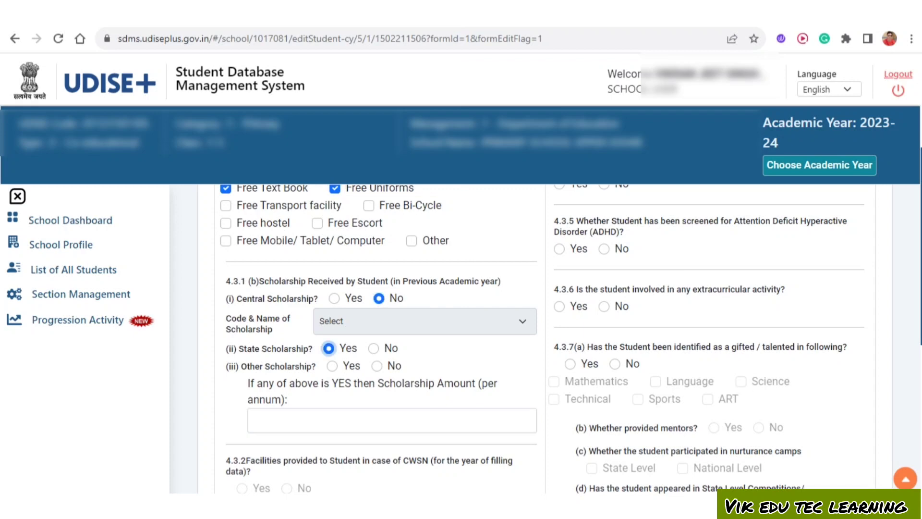
{"action": "left_click", "coordinate": [377, 366]}
{"action": "left_click", "coordinate": [392, 421]}
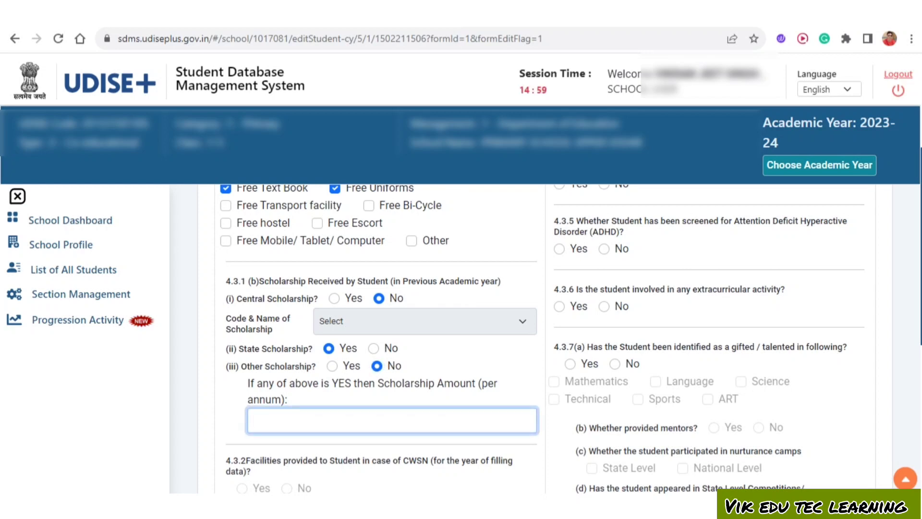
{"action": "type", "text": "675"}
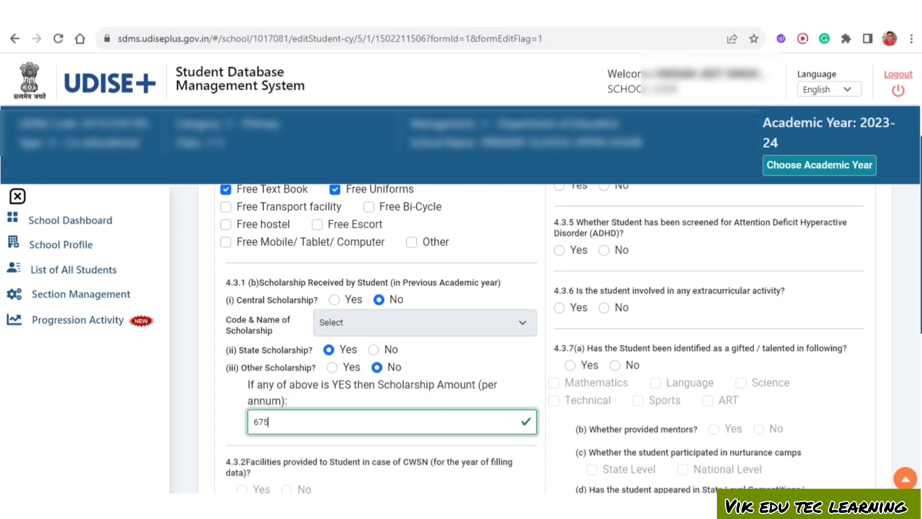
Answer No to the SLD, ASD and ADHD screening questions and Yes to involvement in extracurricular activity
{"action": "scroll", "coordinate": [542, 339], "scroll_direction": "down", "scroll_amount": 4}
{"action": "scroll", "coordinate": [541, 339], "scroll_direction": "down", "scroll_amount": 2}
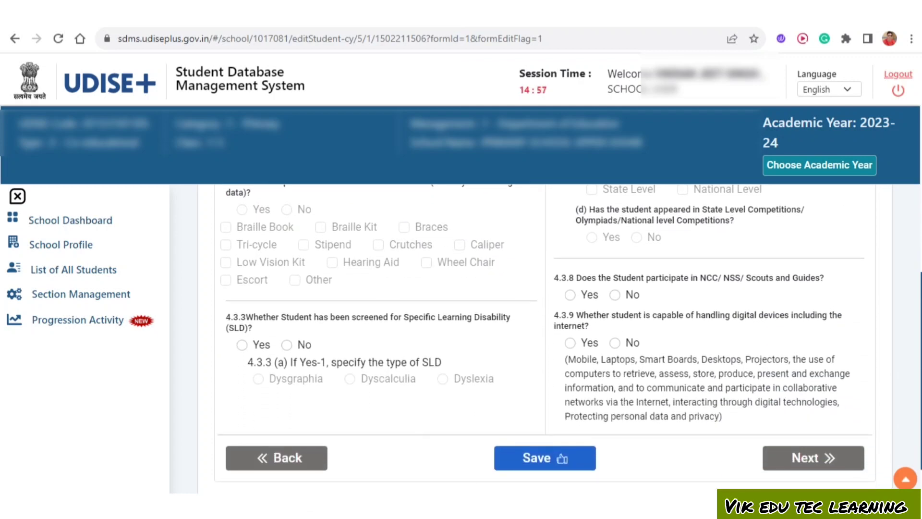
{"action": "left_click", "coordinate": [287, 344]}
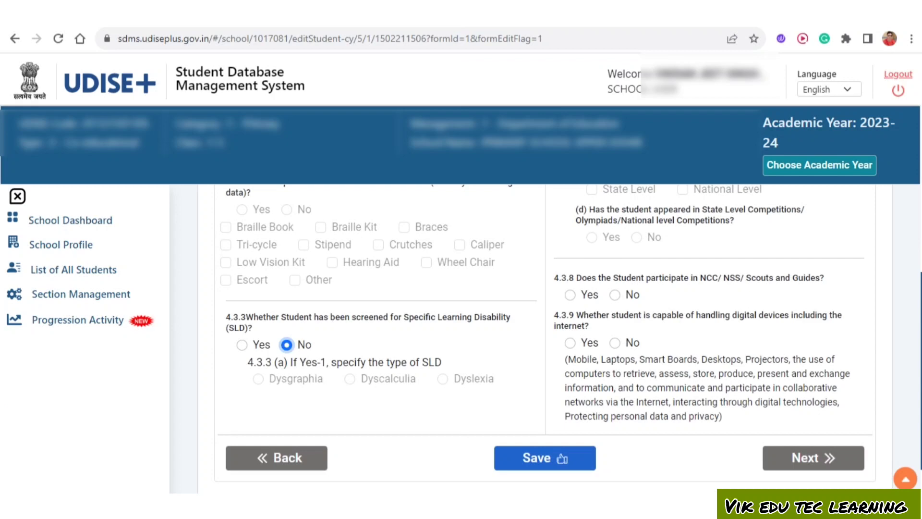
{"action": "scroll", "coordinate": [541, 339], "scroll_direction": "up", "scroll_amount": 10}
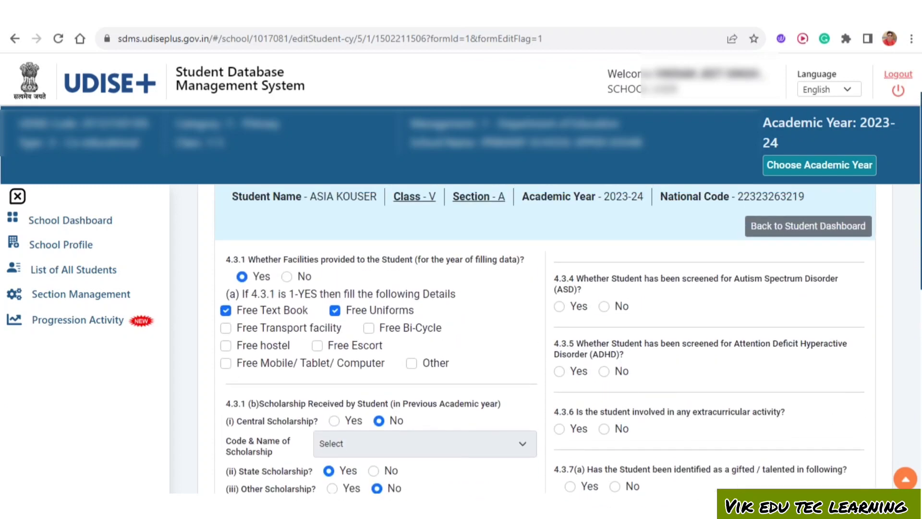
{"action": "left_click", "coordinate": [603, 306]}
{"action": "left_click", "coordinate": [603, 371]}
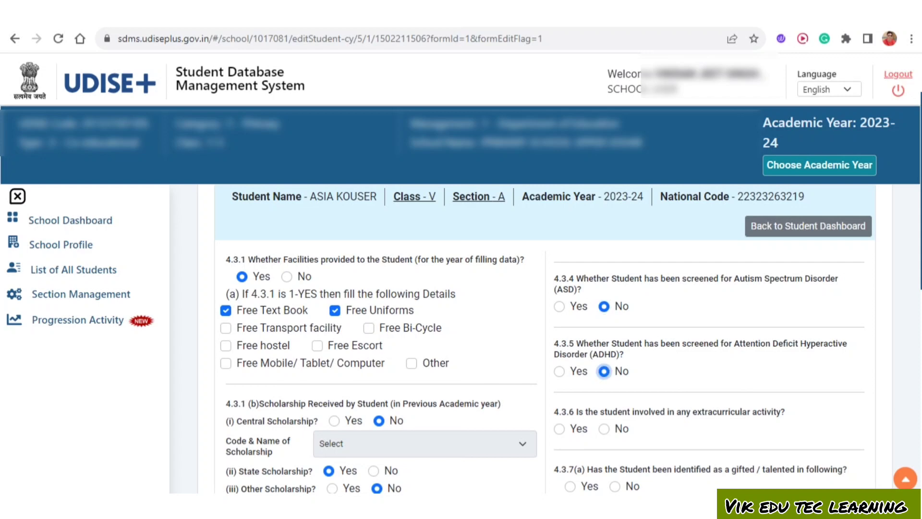
{"action": "left_click", "coordinate": [559, 429]}
Answer No for gifted/talented, NCC/NSS/Scouts and Guides and digital device handling, then save the facility details and proceed to the student profile
{"action": "scroll", "coordinate": [544, 337], "scroll_direction": "down", "scroll_amount": 3}
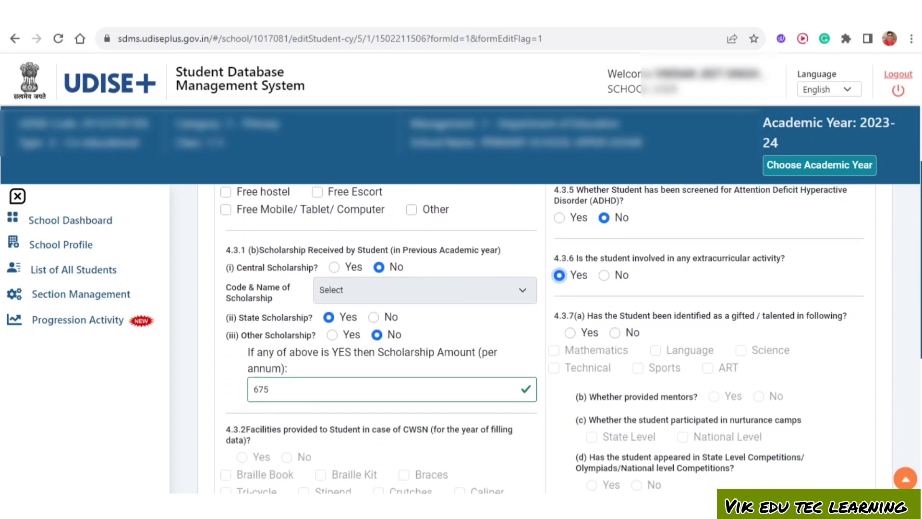
{"action": "left_click", "coordinate": [614, 333]}
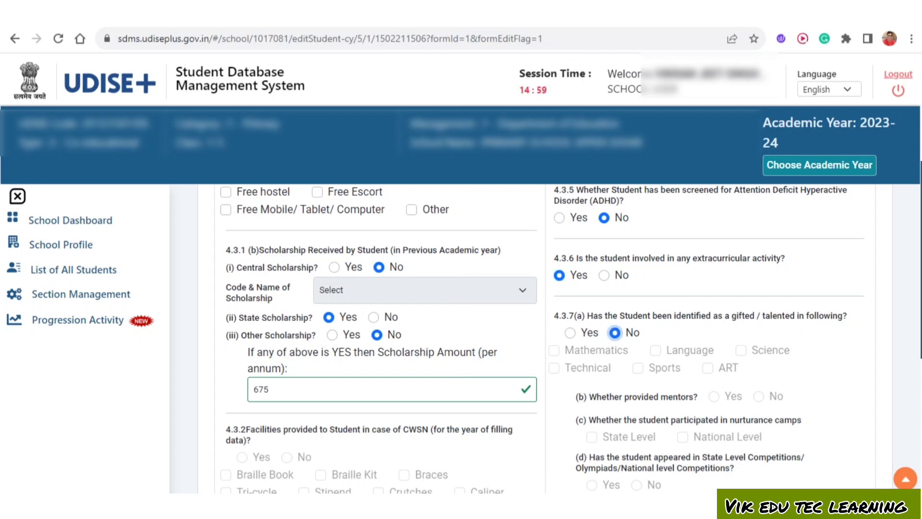
{"action": "scroll", "coordinate": [544, 336], "scroll_direction": "down", "scroll_amount": 5}
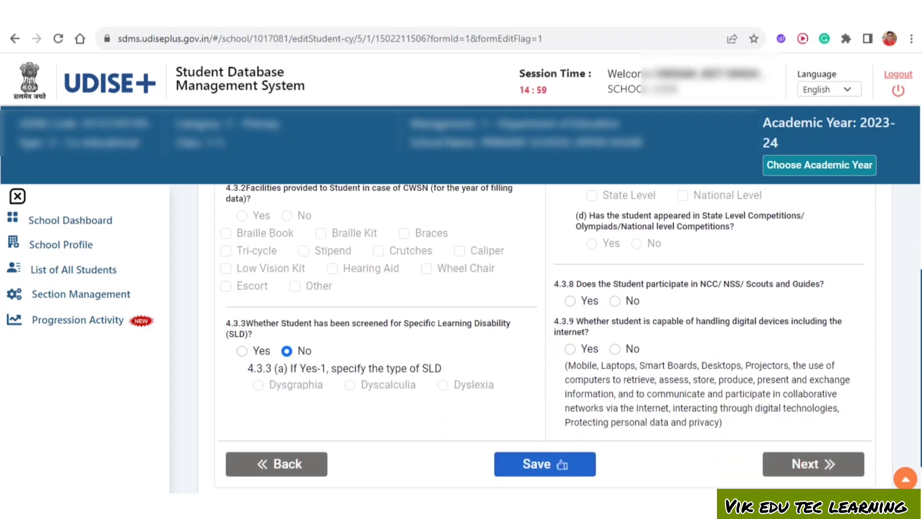
{"action": "left_click", "coordinate": [615, 302]}
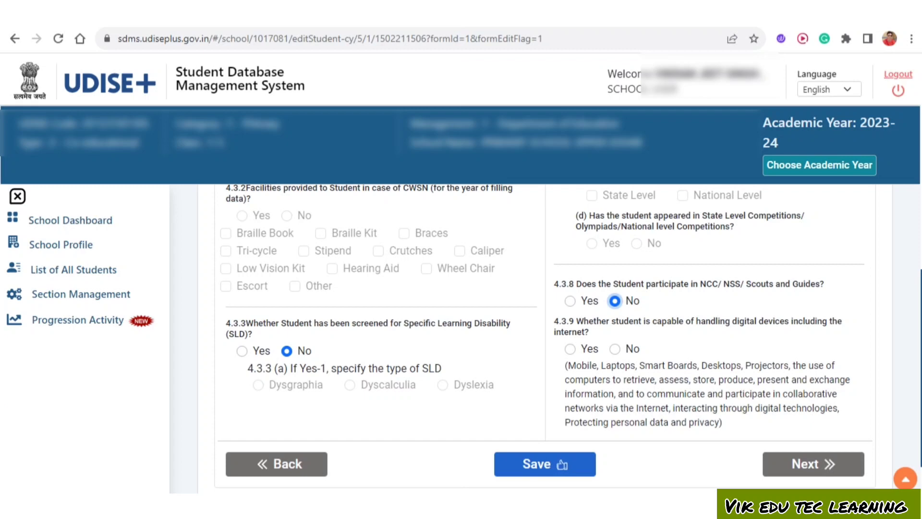
{"action": "left_click", "coordinate": [615, 350]}
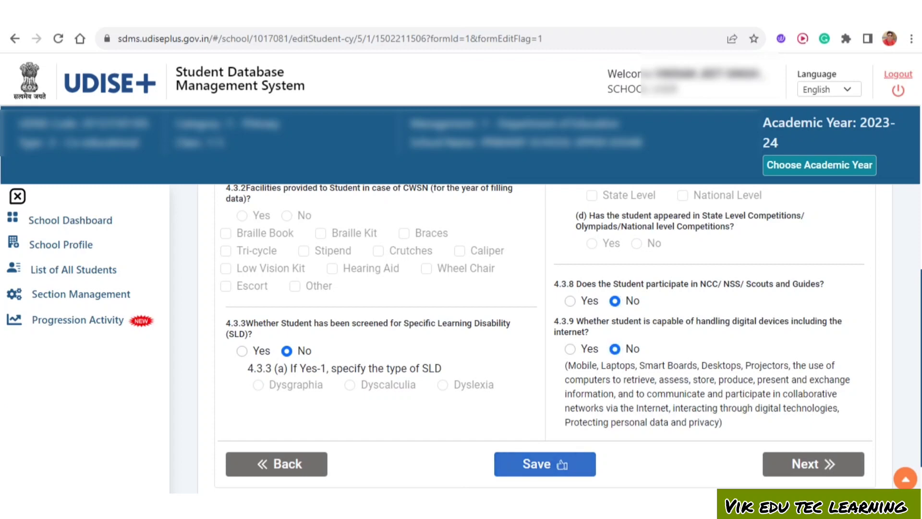
{"action": "left_click", "coordinate": [544, 463]}
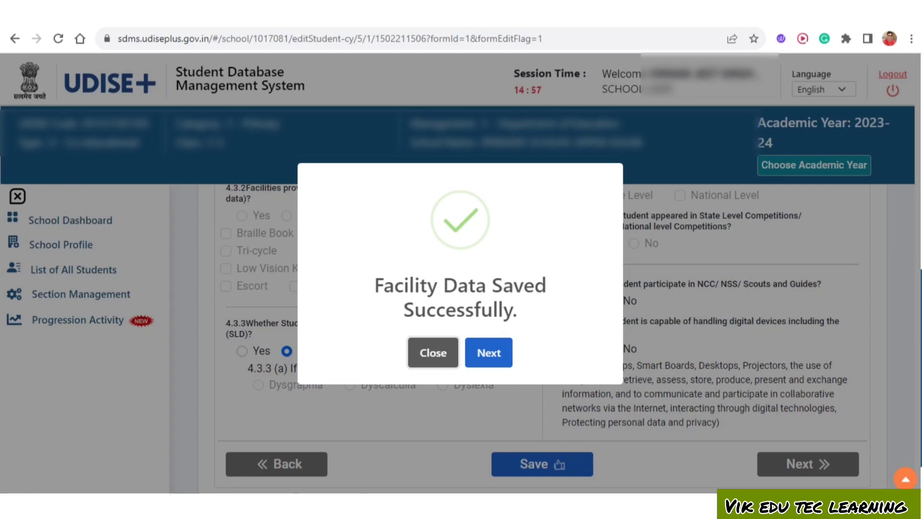
{"action": "left_click", "coordinate": [488, 352]}
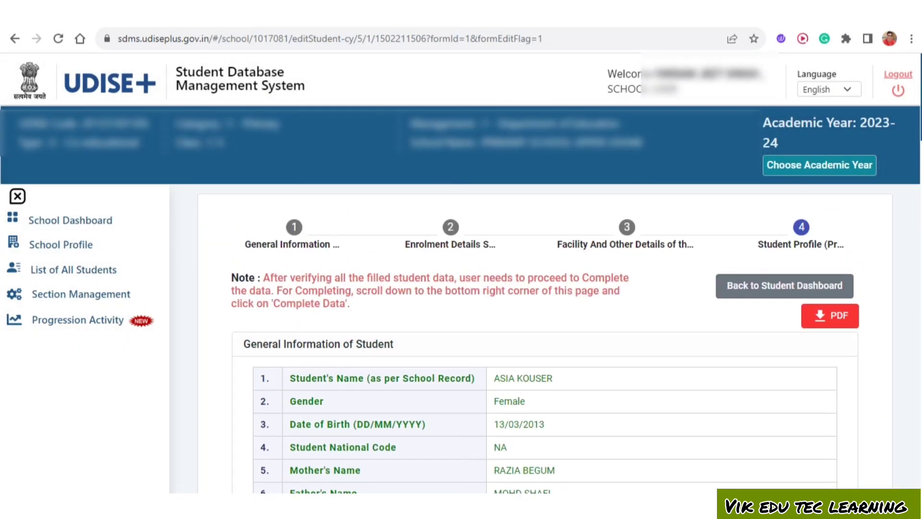
Review the student's profile preview, complete the data with confirmation, and proceed to the next student
{"action": "scroll", "coordinate": [545, 336], "scroll_direction": "down", "scroll_amount": 2}
{"action": "scroll", "coordinate": [545, 336], "scroll_direction": "down", "scroll_amount": 20}
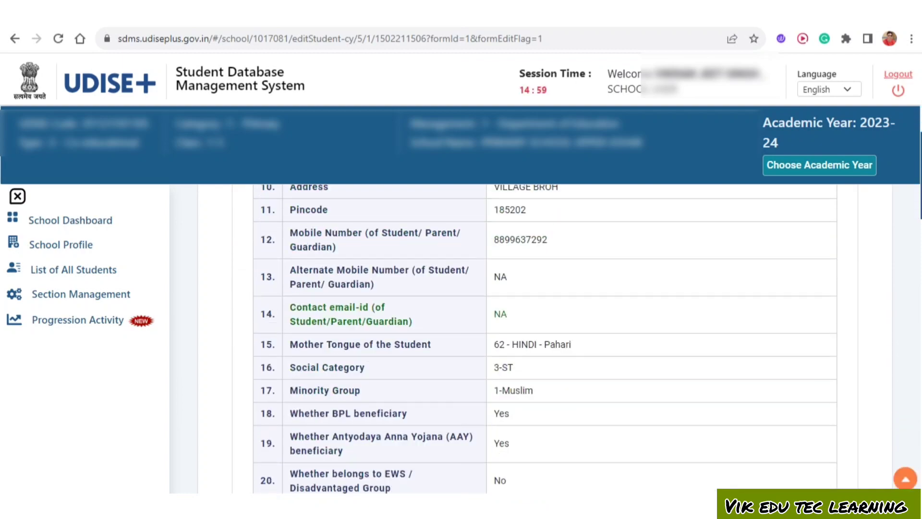
{"action": "scroll", "coordinate": [544, 336], "scroll_direction": "down", "scroll_amount": 6}
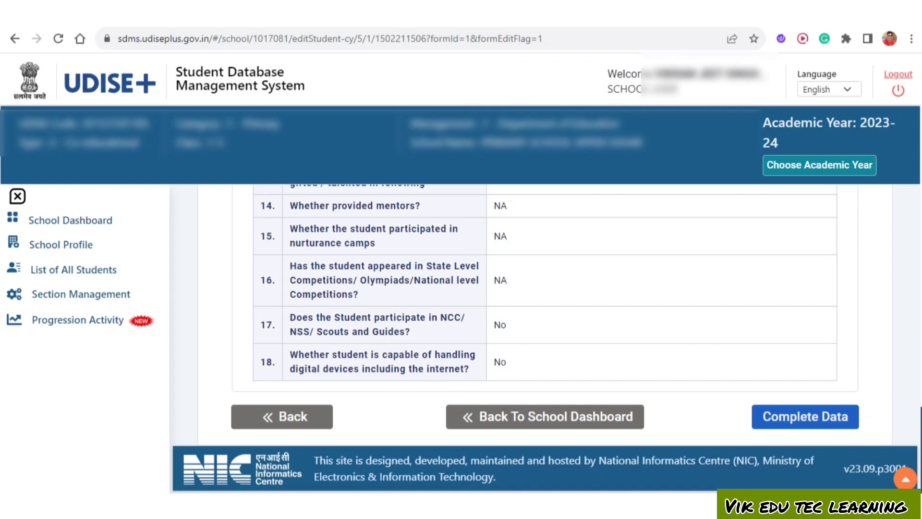
{"action": "left_click", "coordinate": [806, 416]}
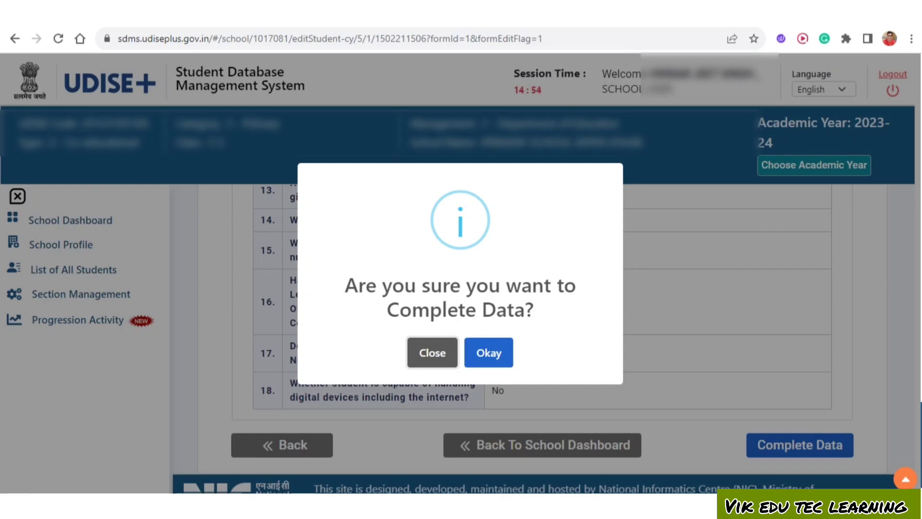
{"action": "left_click", "coordinate": [489, 352]}
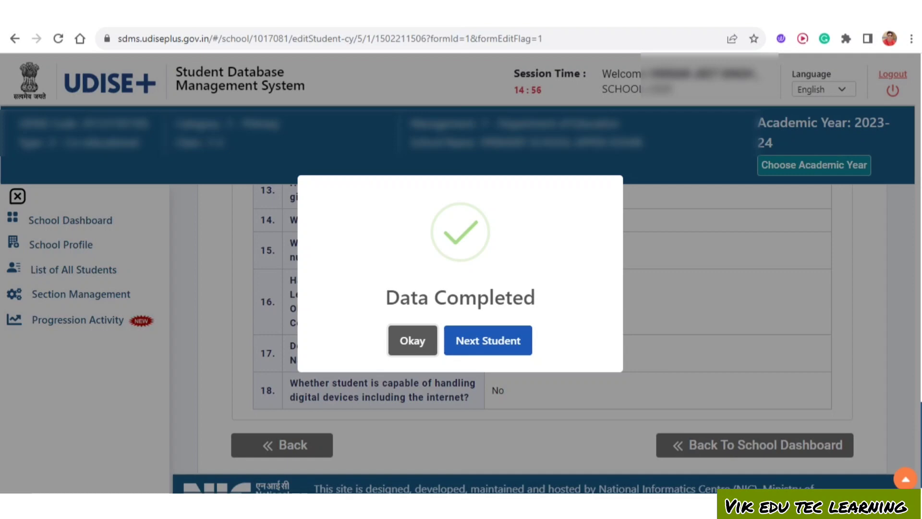
{"action": "left_click", "coordinate": [488, 340]}
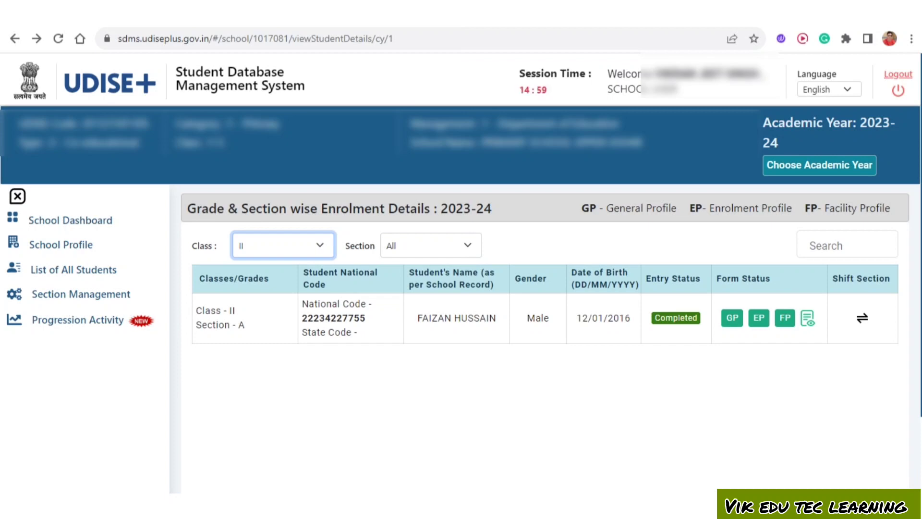
Switch the grade and section wise enrolment details from class II to class III
{"action": "left_click", "coordinate": [283, 245]}
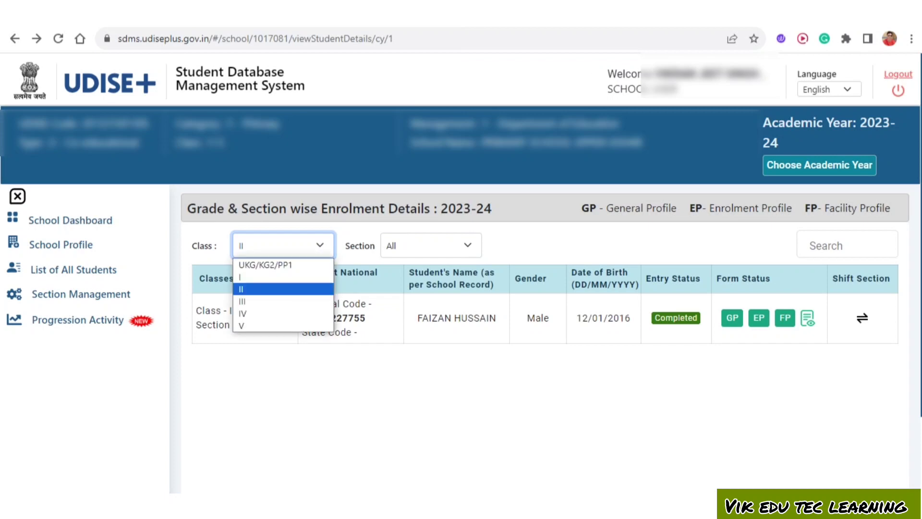
{"action": "key", "text": "Down"}
{"action": "key", "text": "Return"}
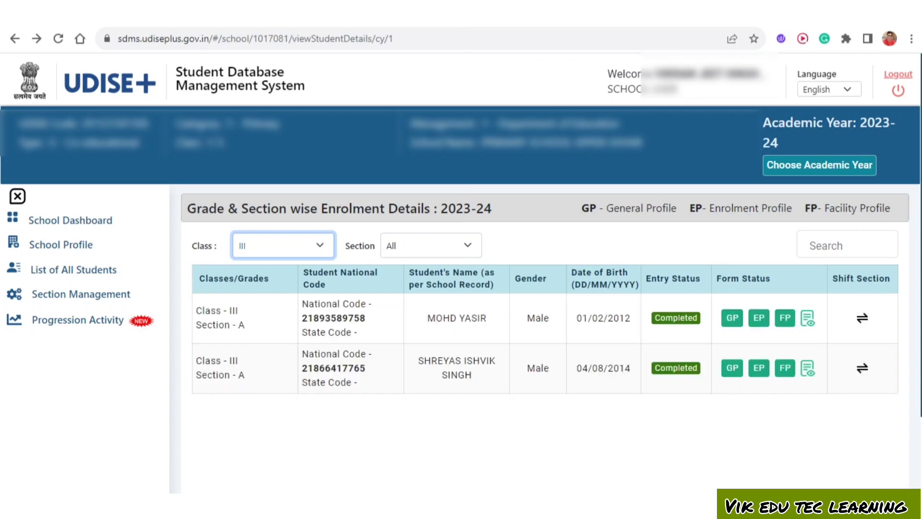
Check the 2023-24 enrolment details and entry status of class IV and class V students
{"action": "key", "text": "alt+Down"}
{"action": "key", "text": "Down"}
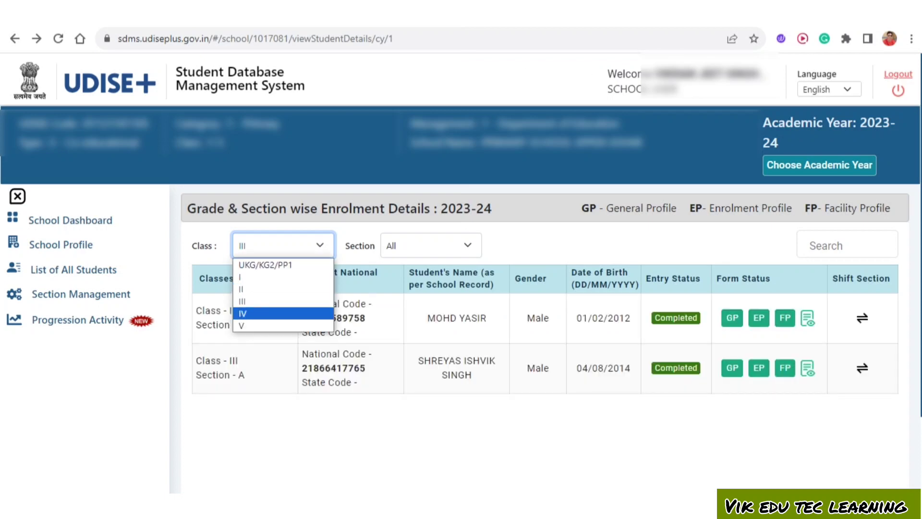
{"action": "key", "text": "Return"}
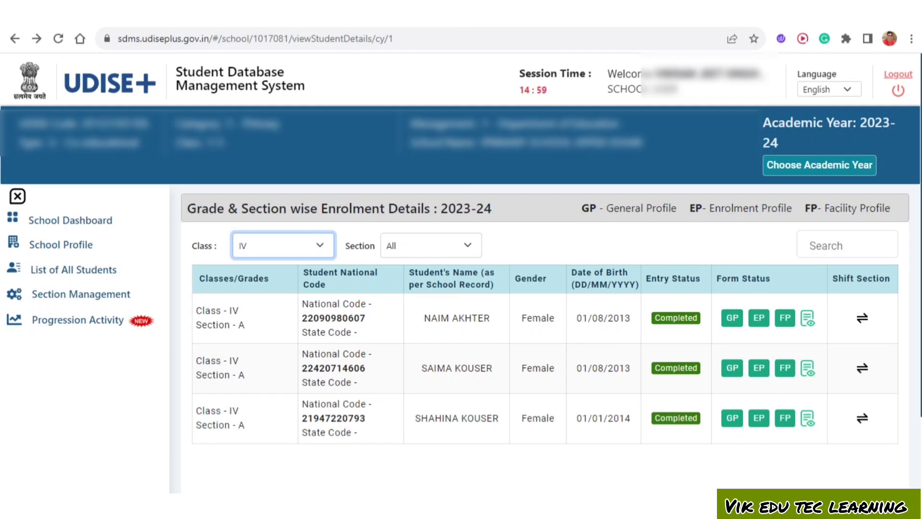
{"action": "key", "text": "alt+Down"}
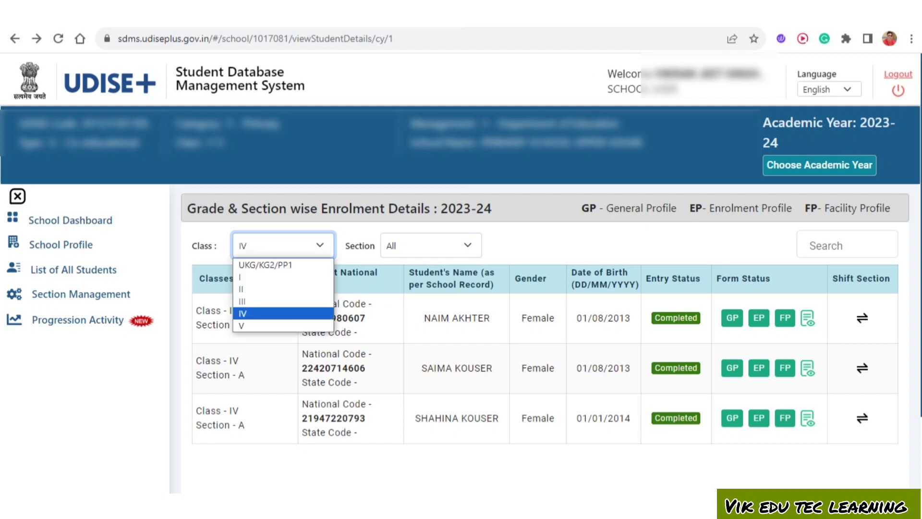
{"action": "key", "text": "Return"}
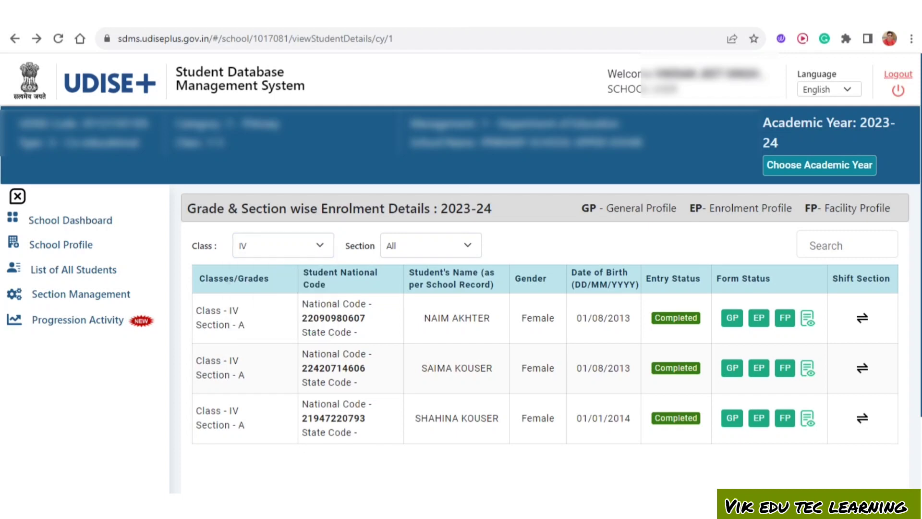
{"action": "key", "text": "alt+Down"}
{"action": "key", "text": "Down"}
{"action": "key", "text": "Return"}
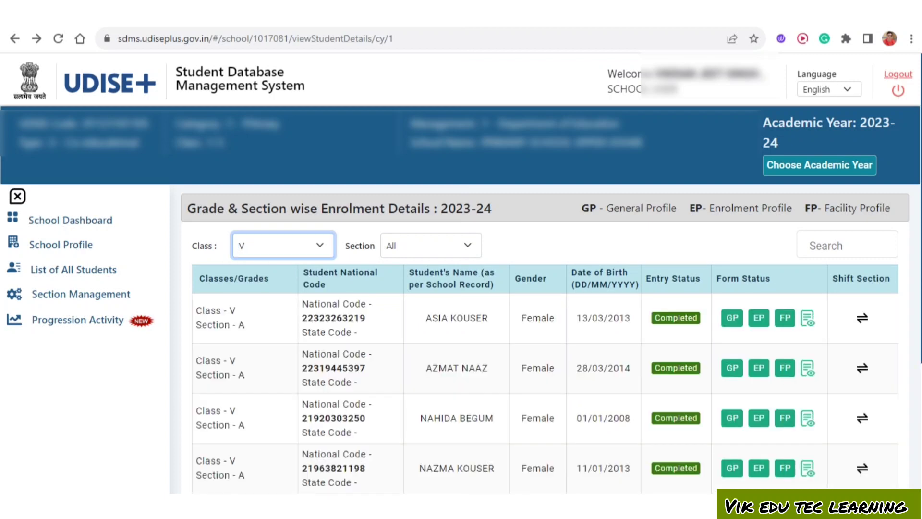
Switch the grade and section wise enrolment details from class V to class I
{"action": "key", "text": "alt+Down"}
{"action": "key", "text": "Up"}
{"action": "key", "text": "Up"}
{"action": "key", "text": "Up"}
{"action": "key", "text": "Up"}
{"action": "key", "text": "Return"}
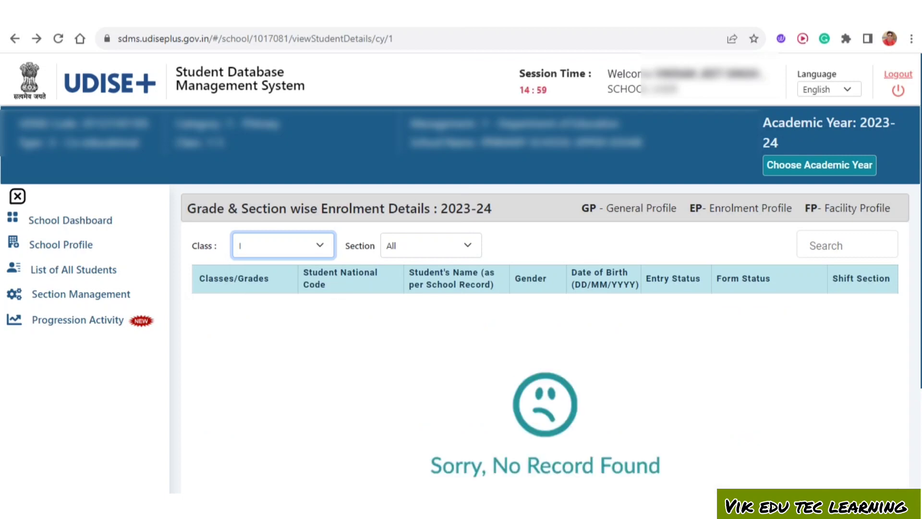
Return to the school dashboard and open the student management list for class I, section A
{"action": "left_click", "coordinate": [284, 246]}
{"action": "key", "text": "Up"}
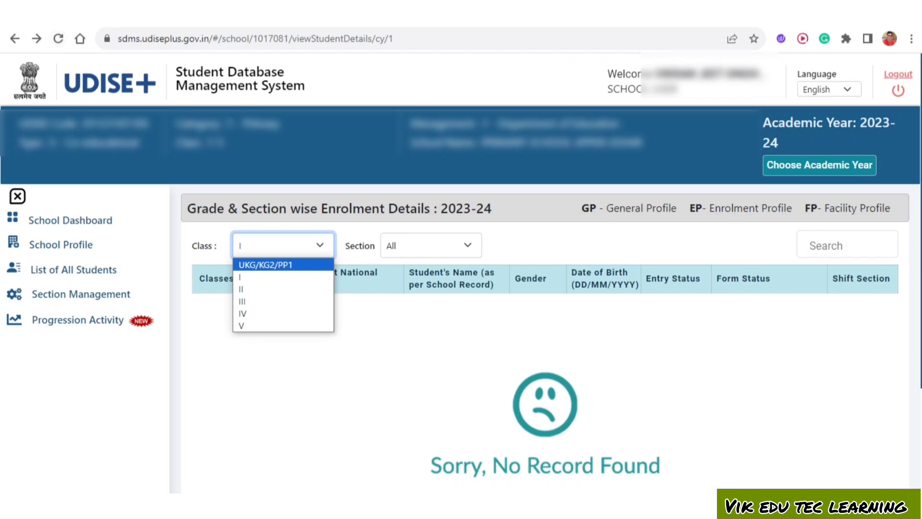
{"action": "left_click", "coordinate": [70, 220]}
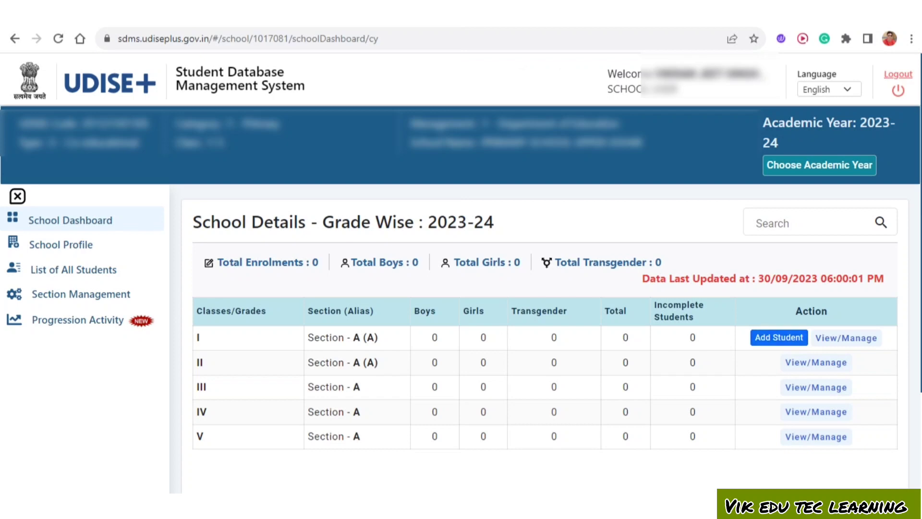
{"action": "left_click", "coordinate": [846, 338]}
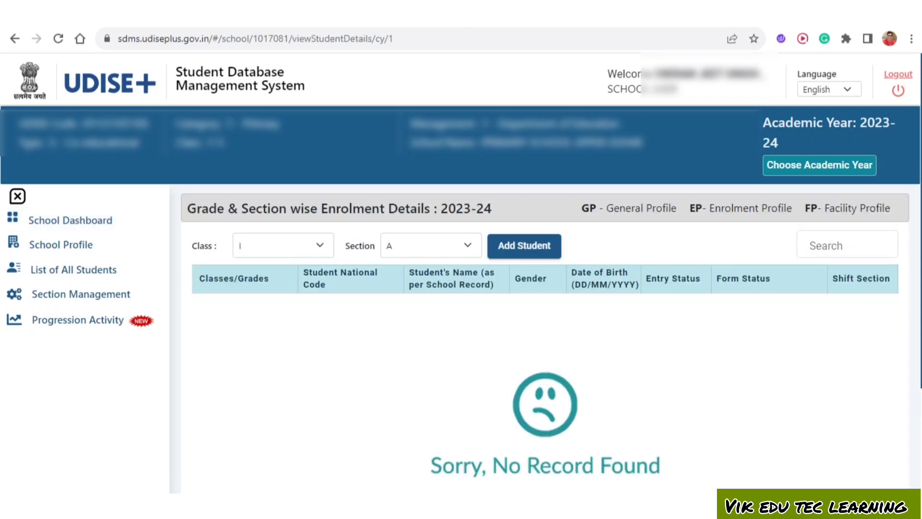
View the blank form for adding a student to class I, section A, and return to the enrolment details
{"action": "left_click", "coordinate": [284, 245]}
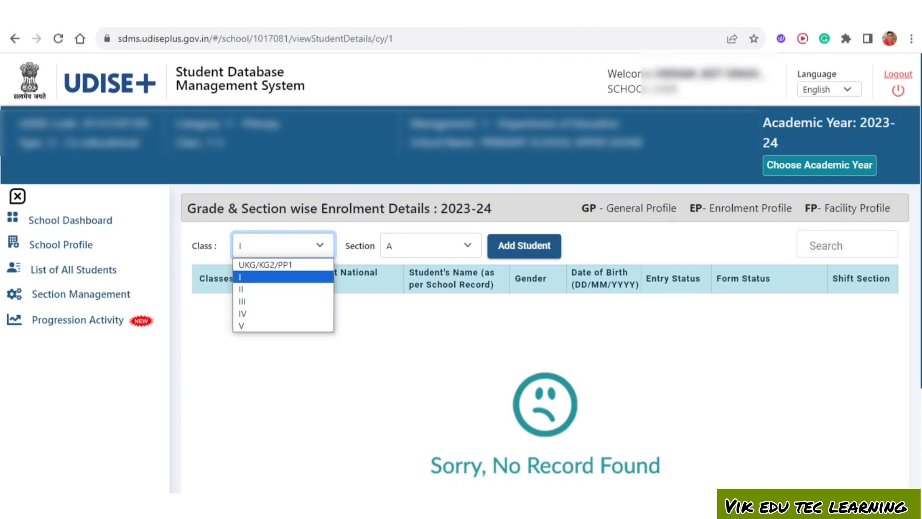
{"action": "key", "text": "Escape"}
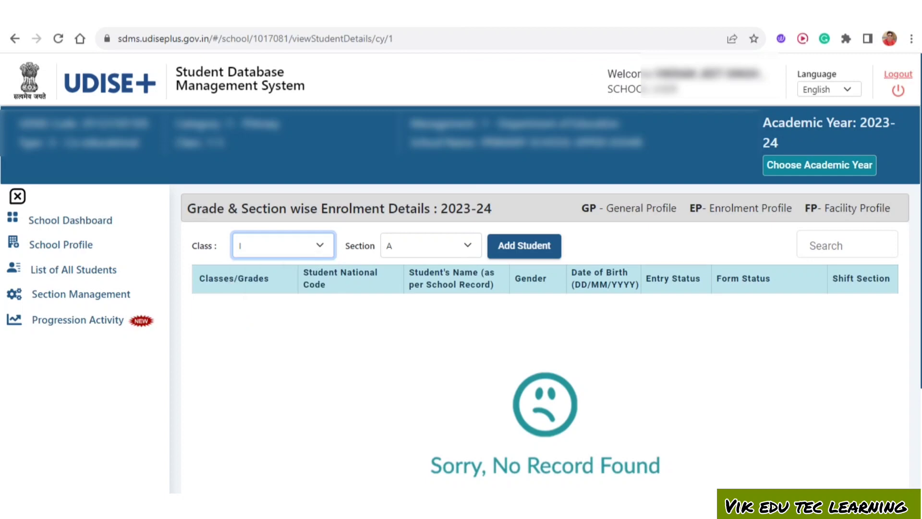
{"action": "left_click", "coordinate": [513, 245]}
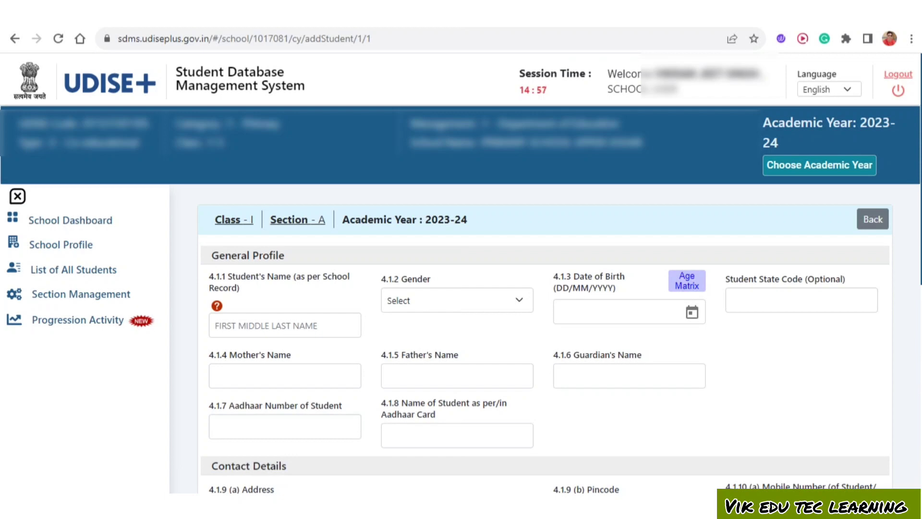
{"action": "left_click", "coordinate": [872, 219]}
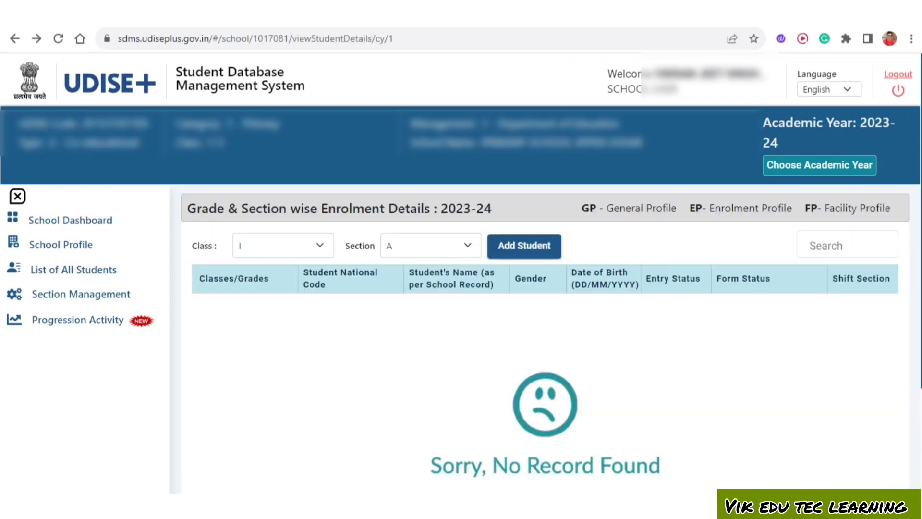
{"action": "left_click", "coordinate": [283, 246]}
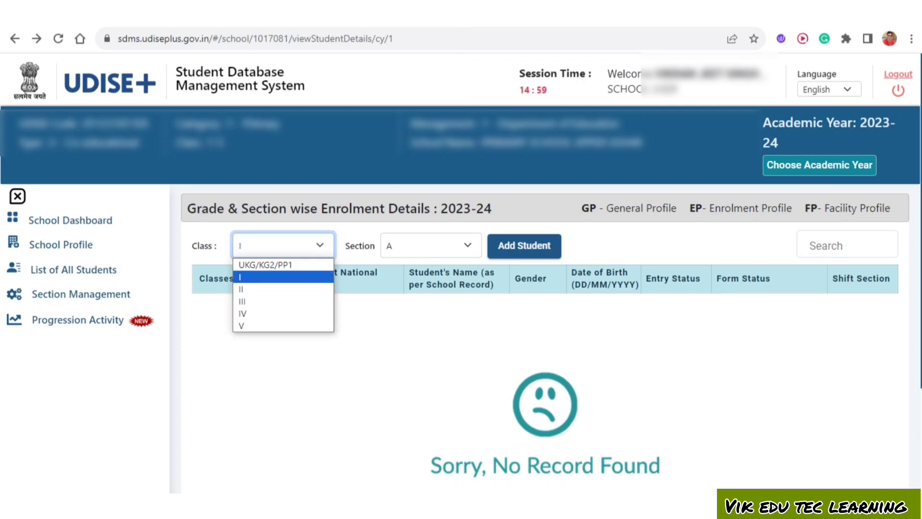
{"action": "key", "text": "Down"}
{"action": "key", "text": "Down"}
{"action": "key", "text": "Down"}
{"action": "key", "text": "Down"}
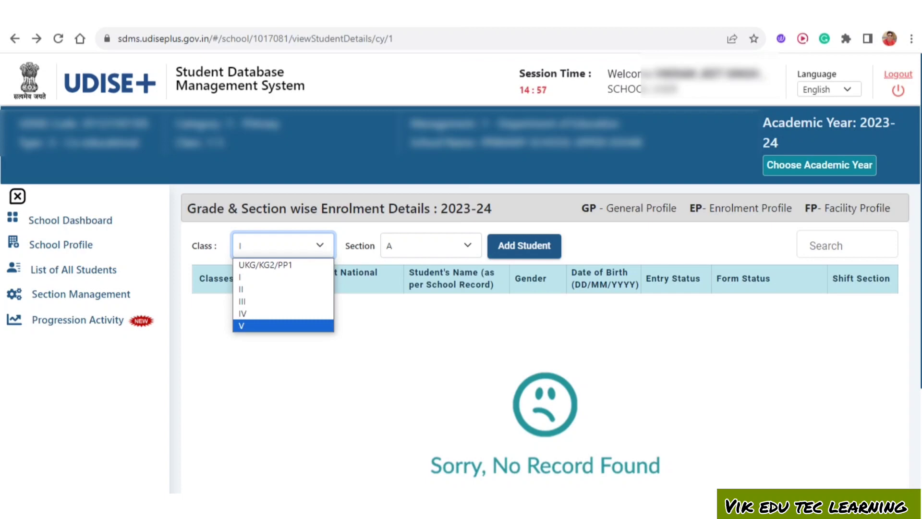
{"action": "key", "text": "Up"}
{"action": "key", "text": "Up"}
{"action": "key", "text": "Up"}
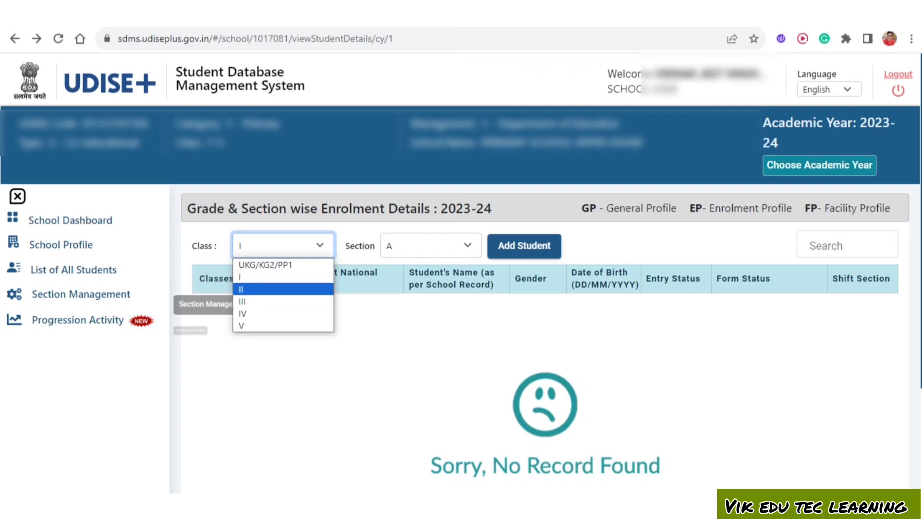
{"action": "key", "text": "Escape"}
Open the Progression Activity page with the progression, import and dropbox modules
{"action": "left_click", "coordinate": [77, 320]}
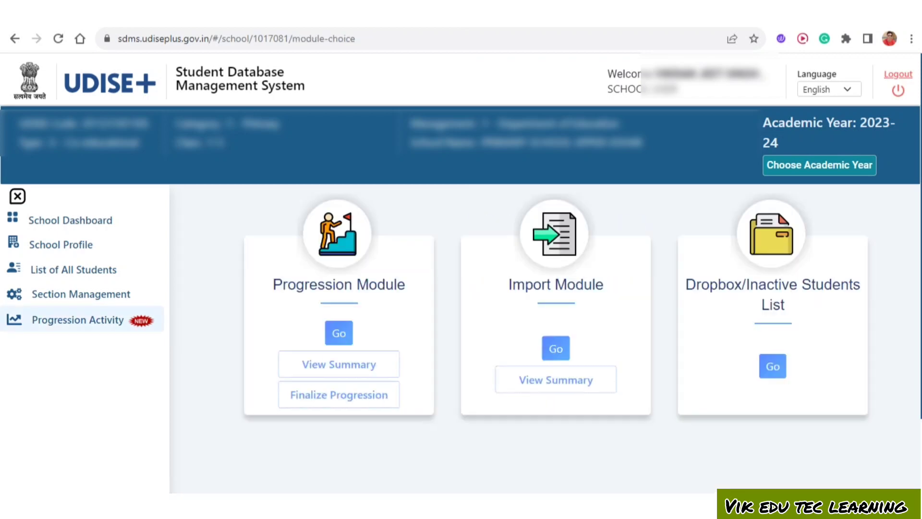